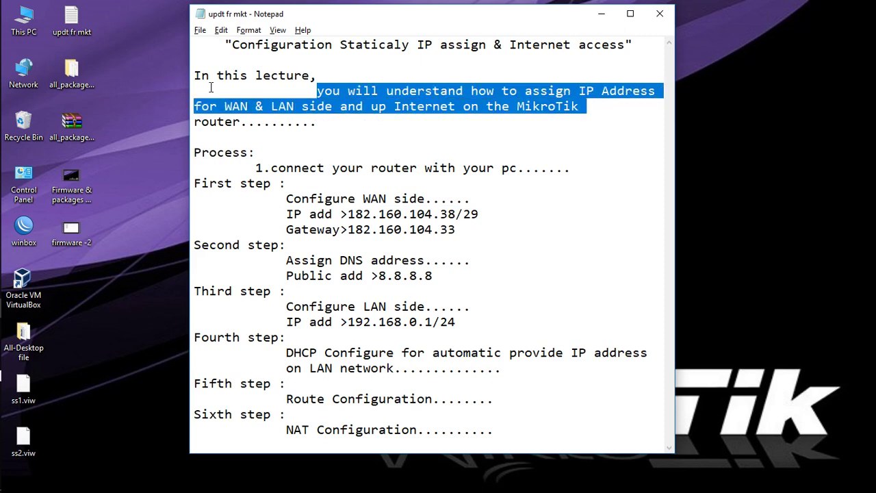
- Review the lecture's purpose and the WAN configuration step in the notes
drag(225, 106, 485, 118)
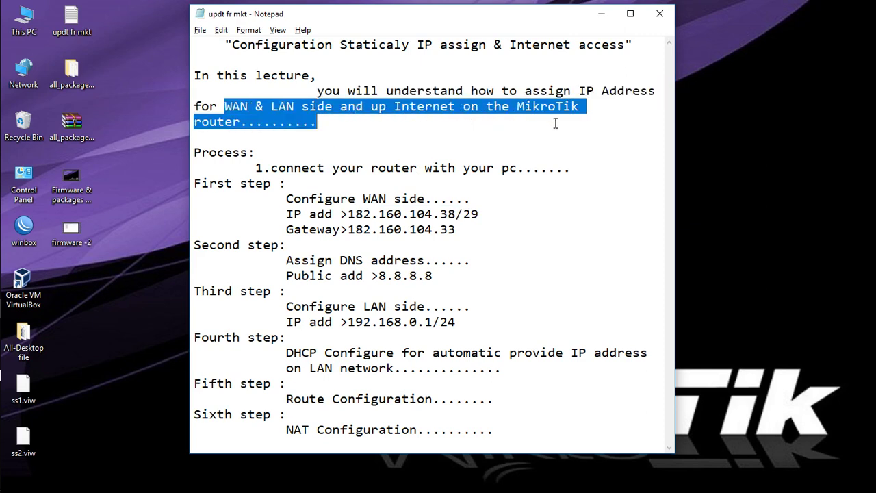
click(509, 153)
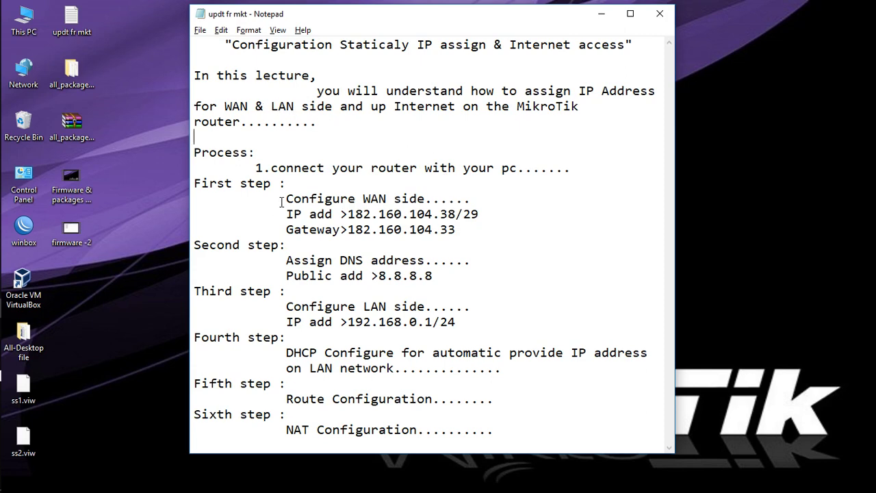
drag(281, 200, 479, 206)
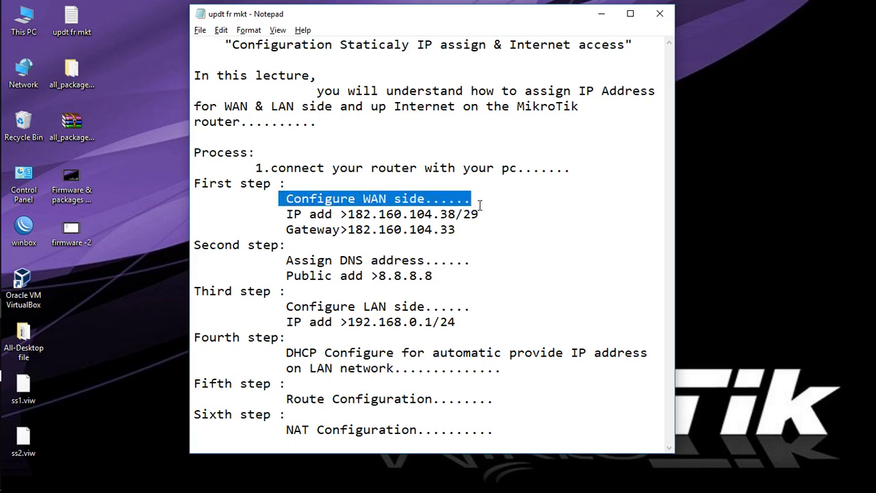
click(485, 214)
drag(287, 215, 470, 222)
click(348, 214)
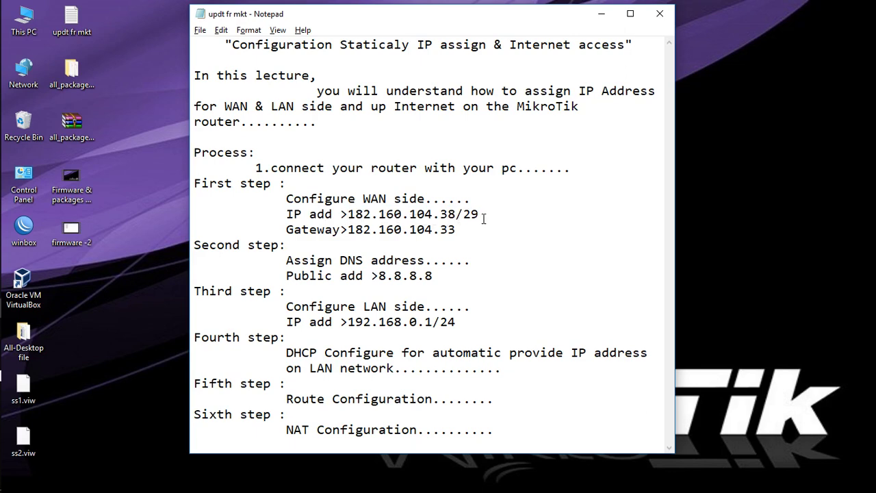
- Copy the WAN IP address 182.160.104.38/29 from the notes
drag(480, 215, 286, 215)
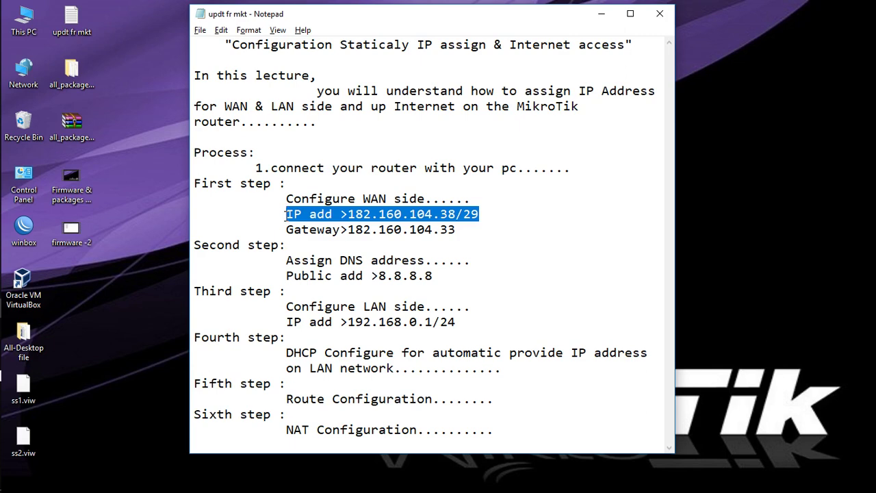
drag(478, 215, 341, 214)
drag(483, 213, 341, 214)
click(340, 214)
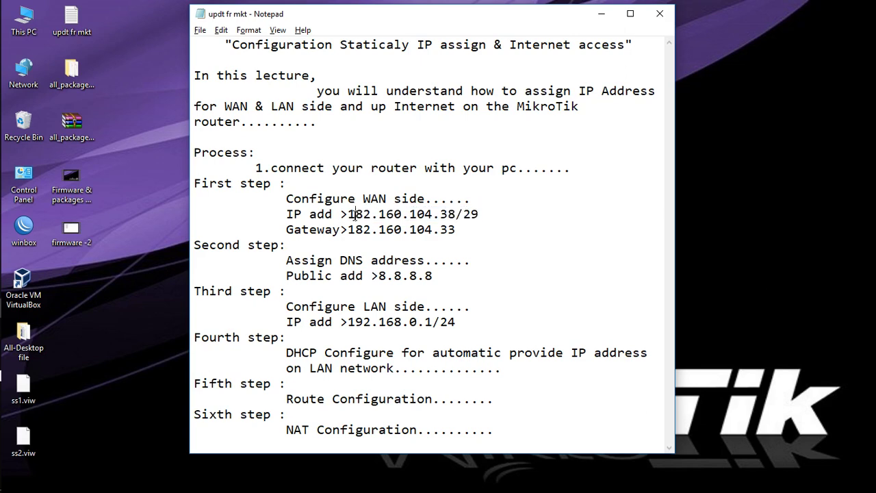
drag(487, 215, 347, 214)
key(ctrl+c)
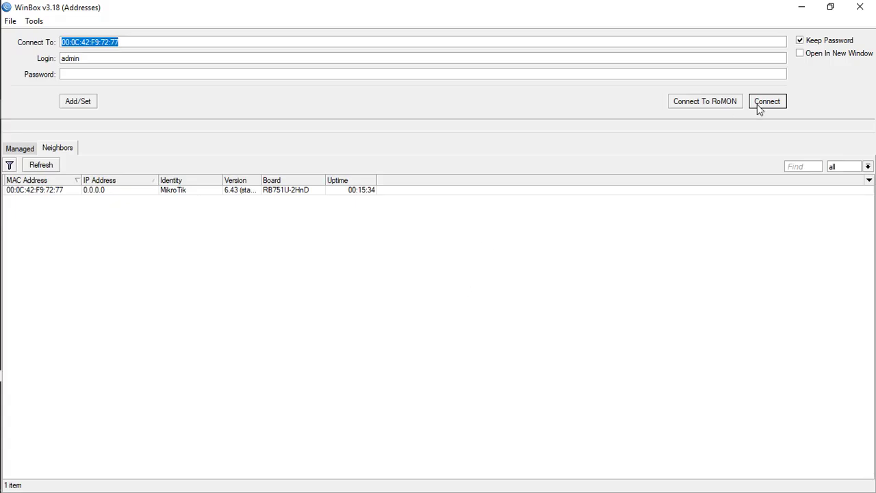
- Switch to WinBox, connect to the discovered MikroTik router as admin, and inspect its interfaces, including the ether1 properties
click(765, 102)
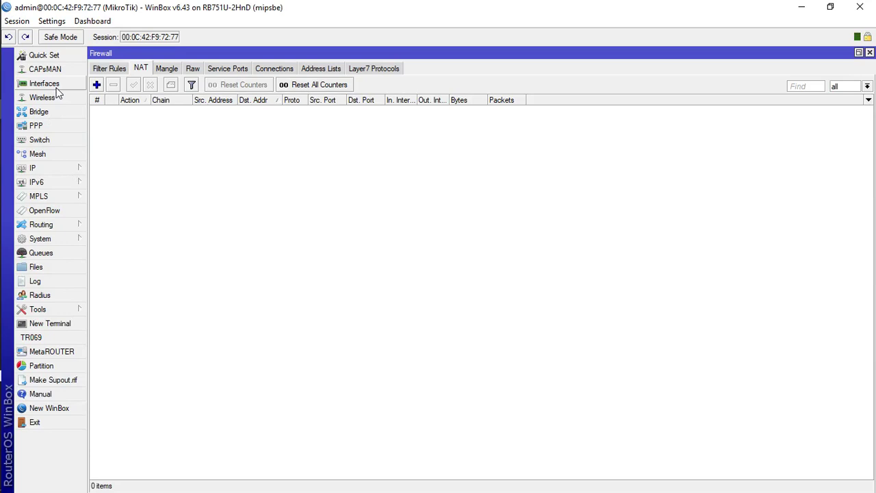
click(56, 87)
double_click(153, 238)
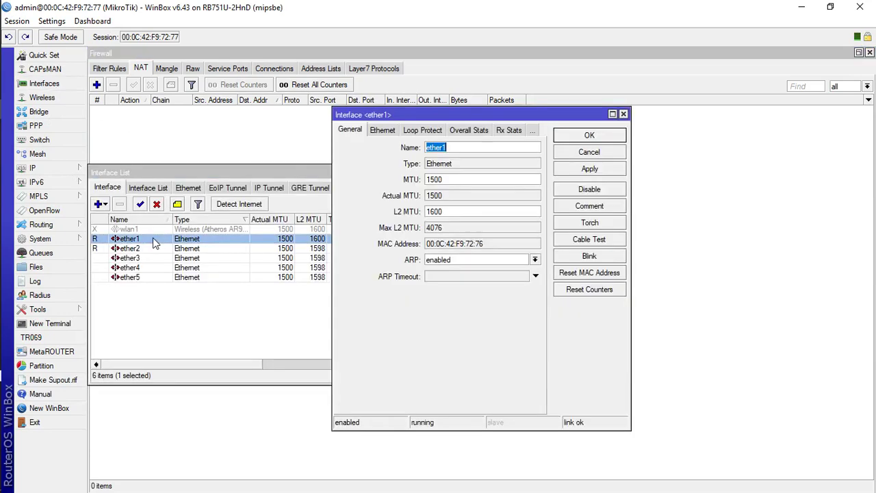
click(624, 114)
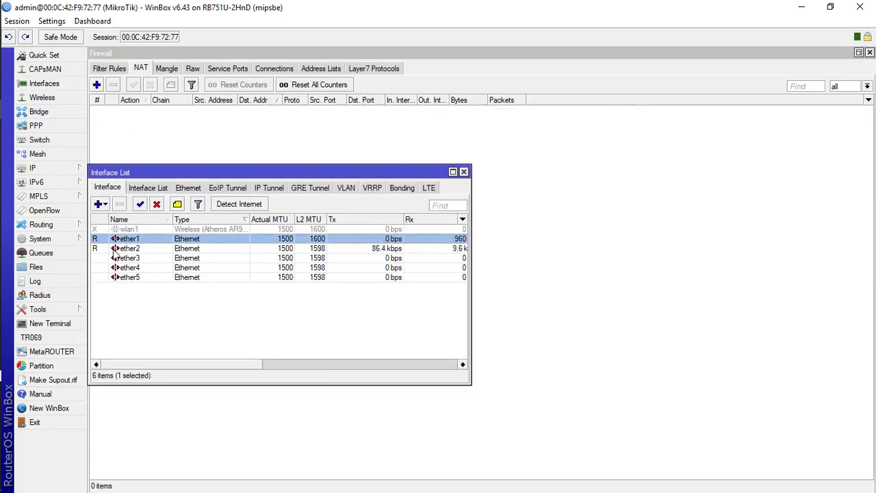
click(139, 260)
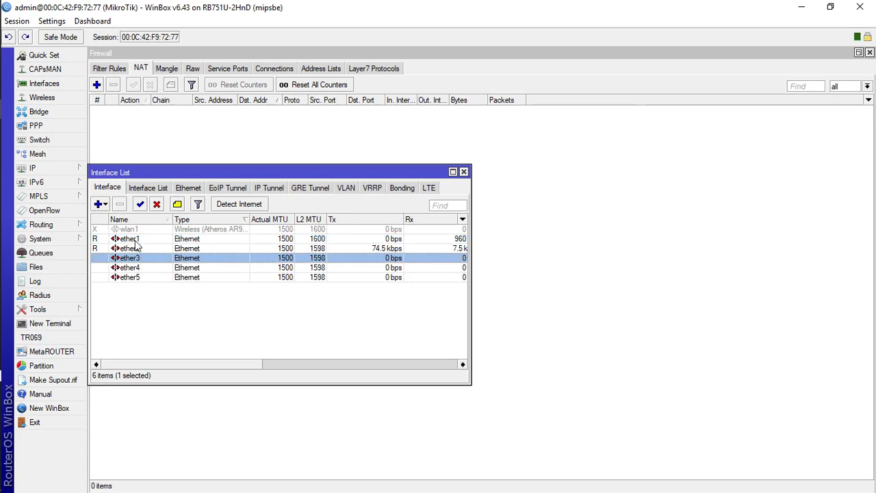
- Add the comment "WAN SIDE" to interface ether1
click(137, 239)
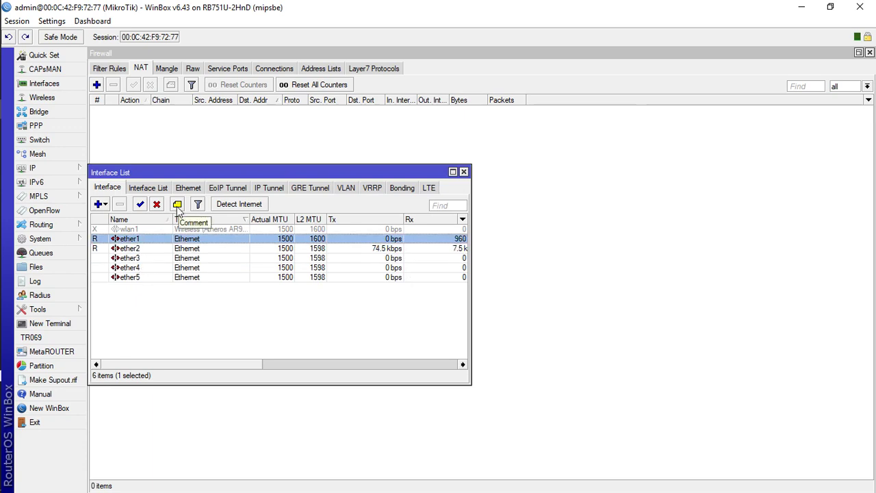
click(177, 204)
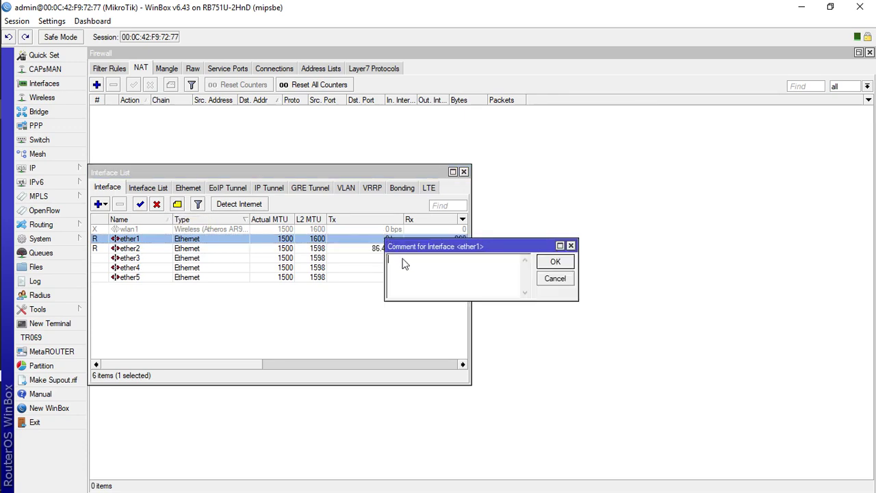
text(WAN SIDE)
click(554, 262)
- Add the comment "LAN SIDE" to interface ether3 and close the interface list
click(127, 268)
click(178, 204)
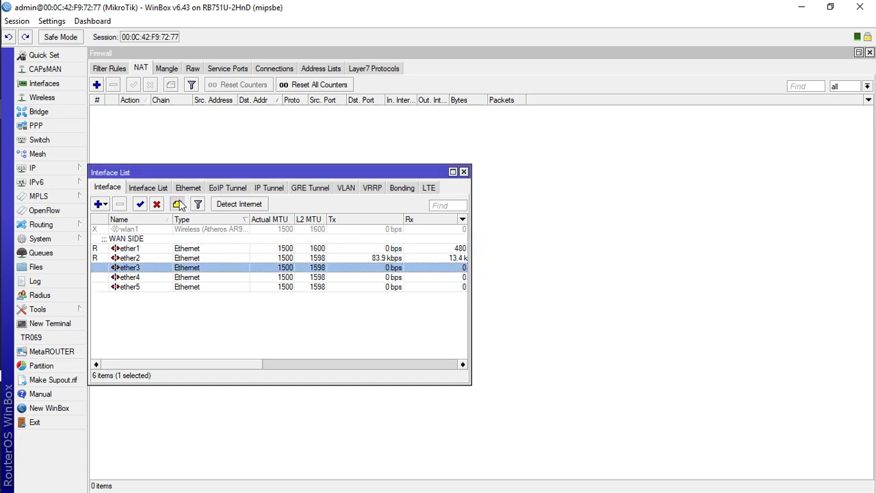
text(LA)
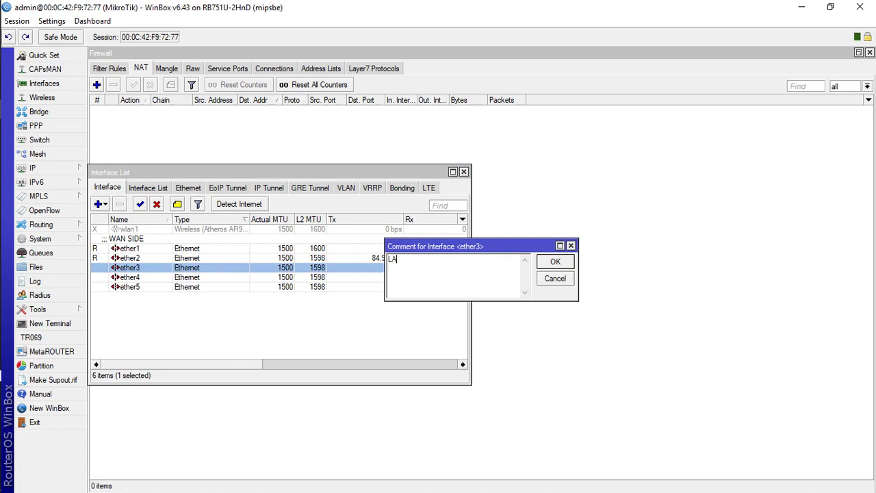
text(N SIDE)
click(555, 263)
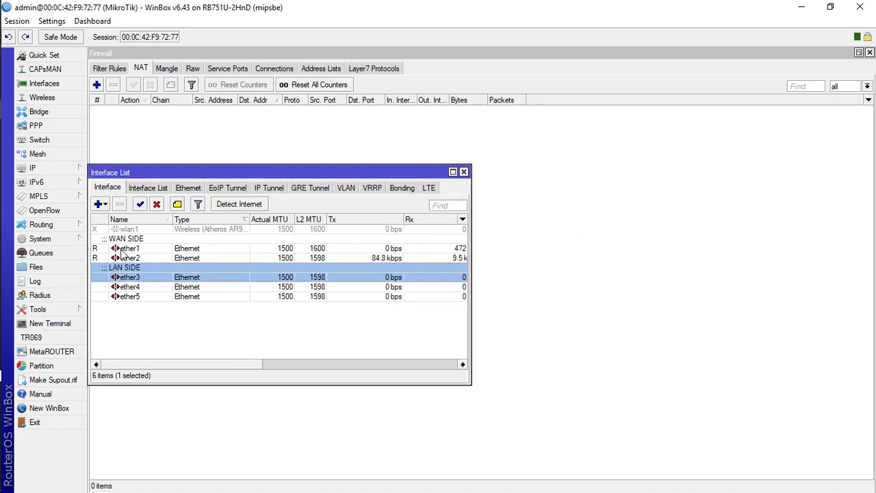
click(463, 172)
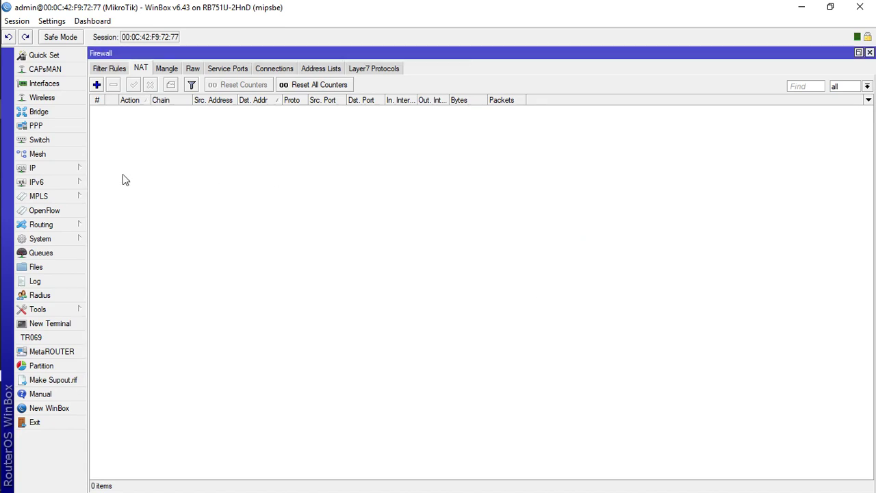
- Add the copied IP address 182.160.104.38/29 to the router's address list on interface ether1
click(59, 170)
click(59, 170)
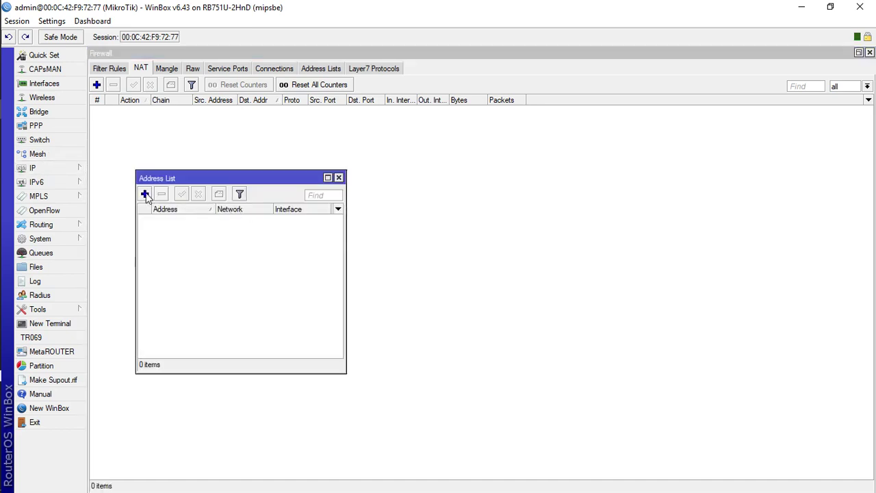
click(145, 195)
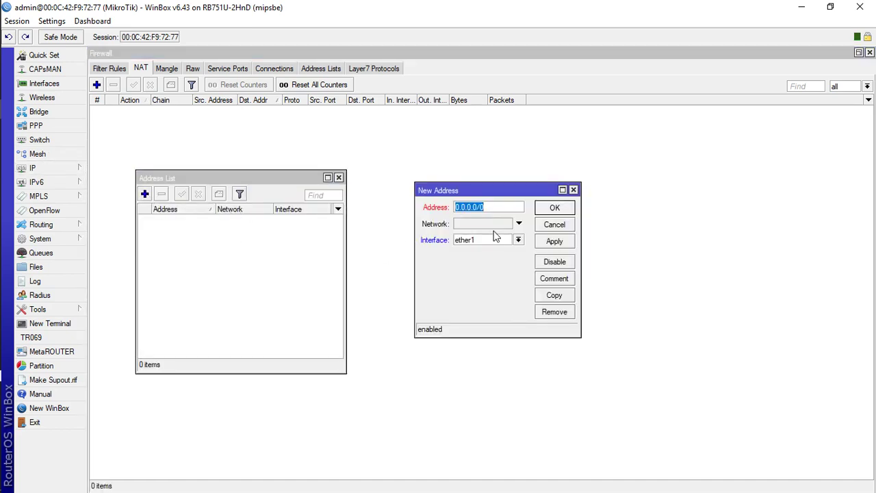
key(ctrl+v)
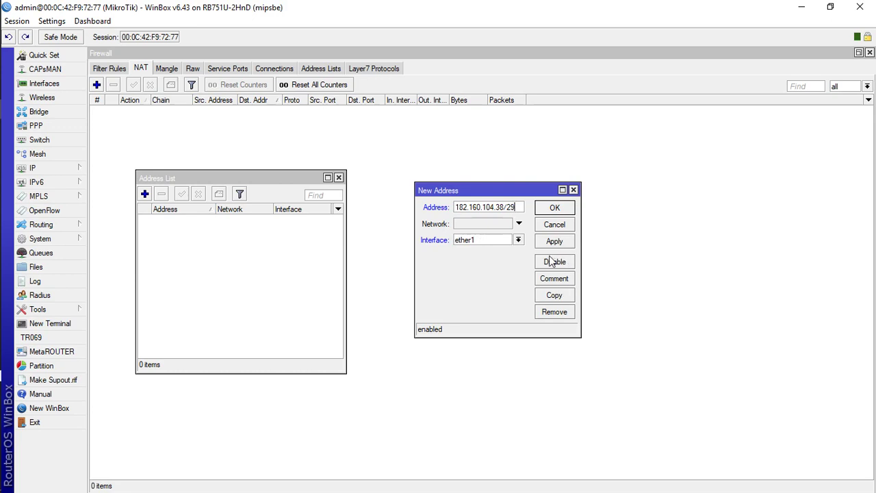
click(518, 240)
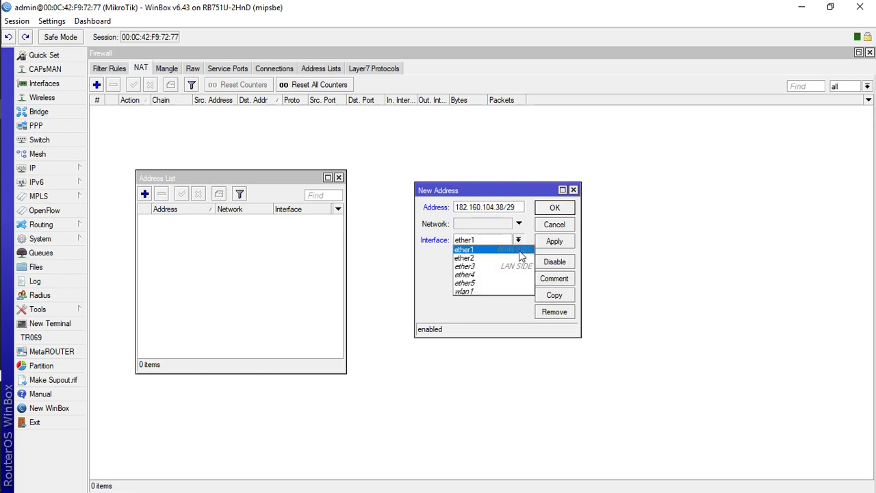
click(518, 250)
click(518, 240)
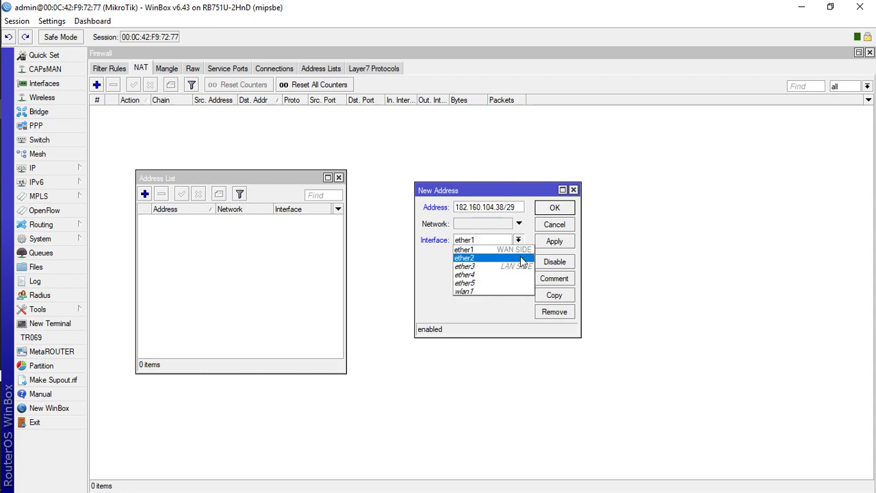
click(554, 244)
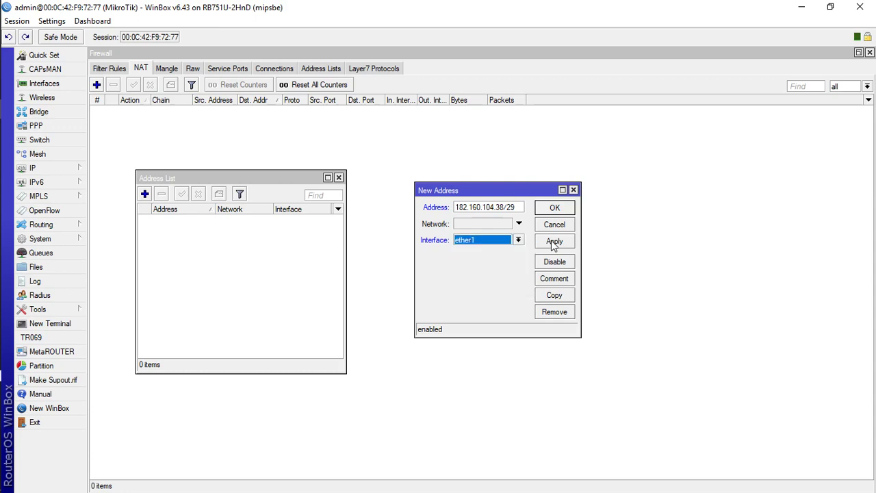
click(554, 243)
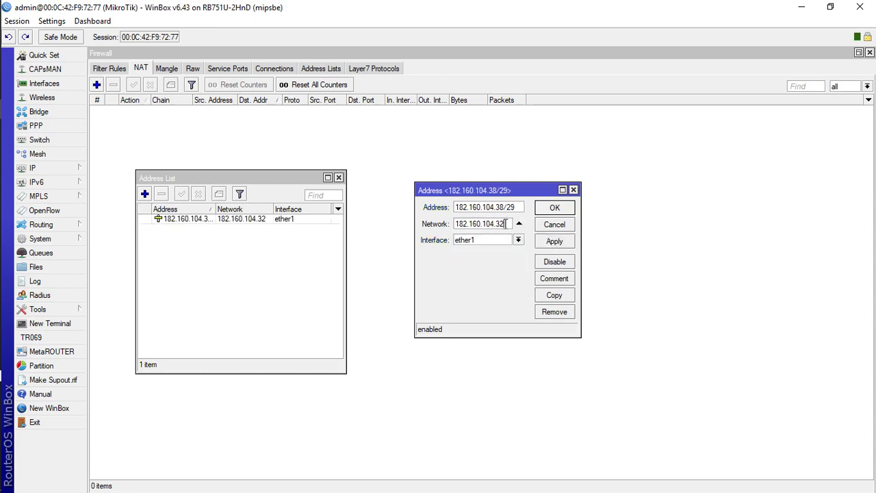
drag(508, 224, 453, 226)
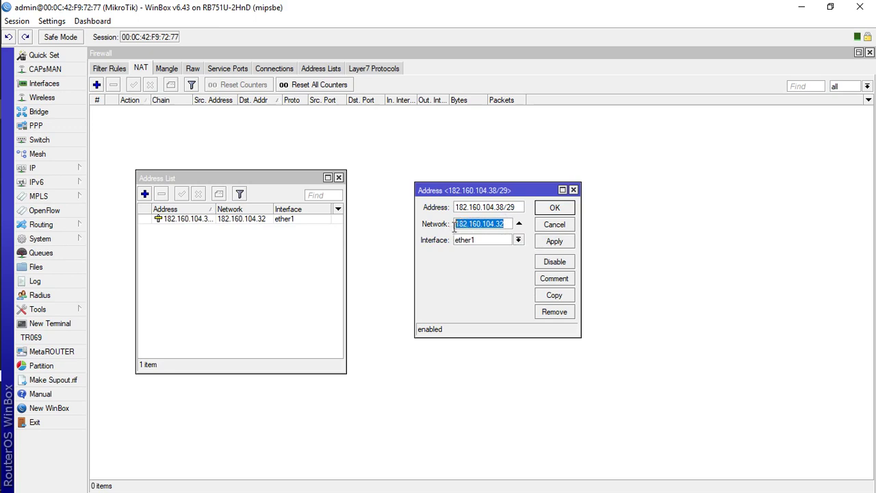
click(553, 211)
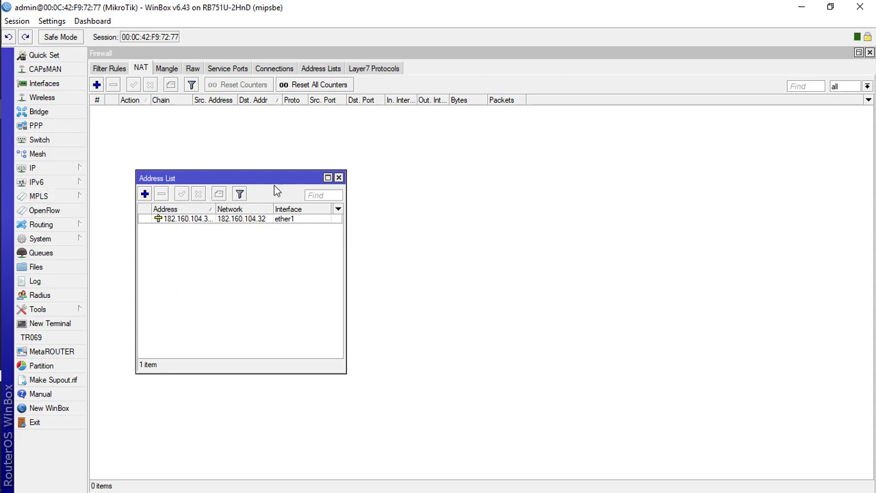
- Set the router's DNS servers to 8.8.8.8 and 4.2.2.2, and close the IP address list
click(40, 172)
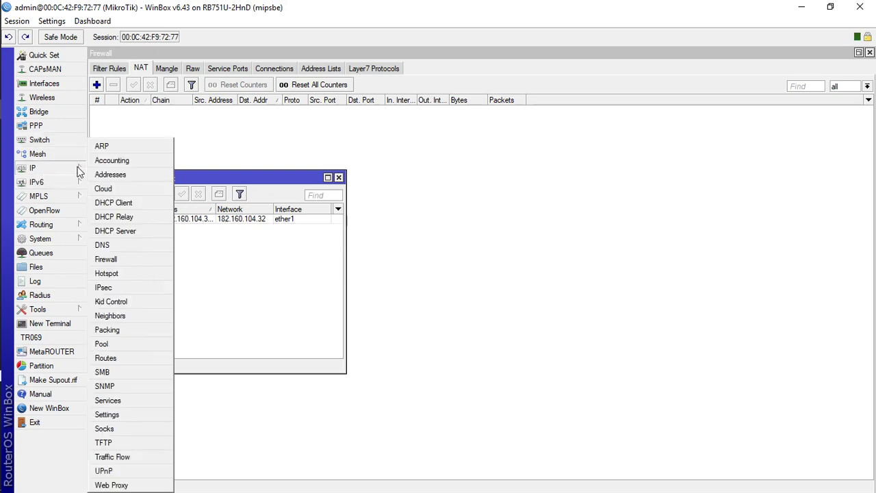
click(111, 244)
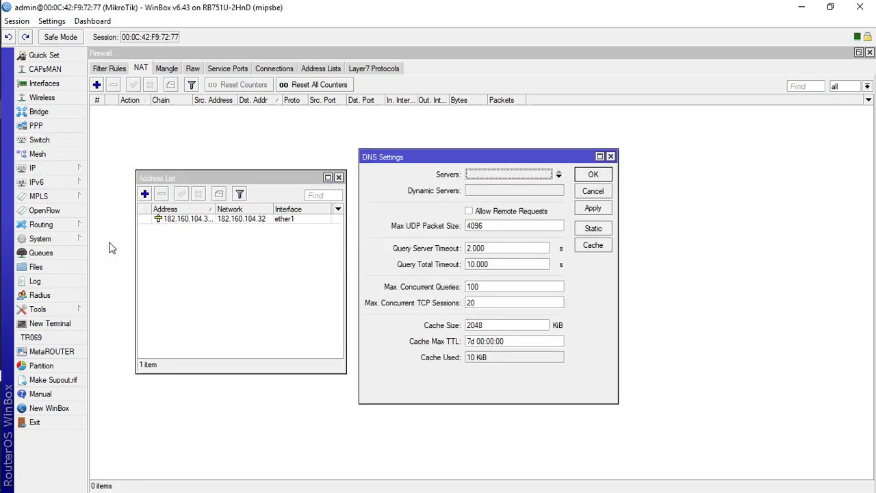
click(526, 176)
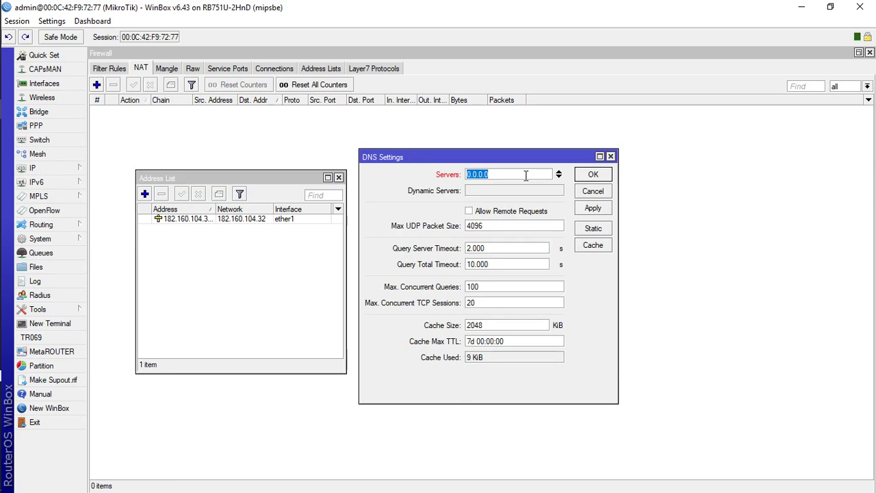
text(8.8.8.8)
click(560, 177)
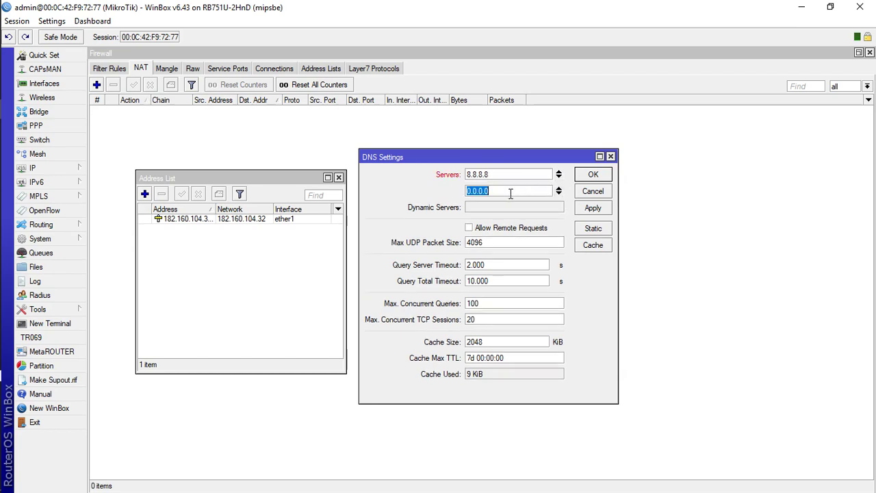
text(4.2.2.2)
click(559, 194)
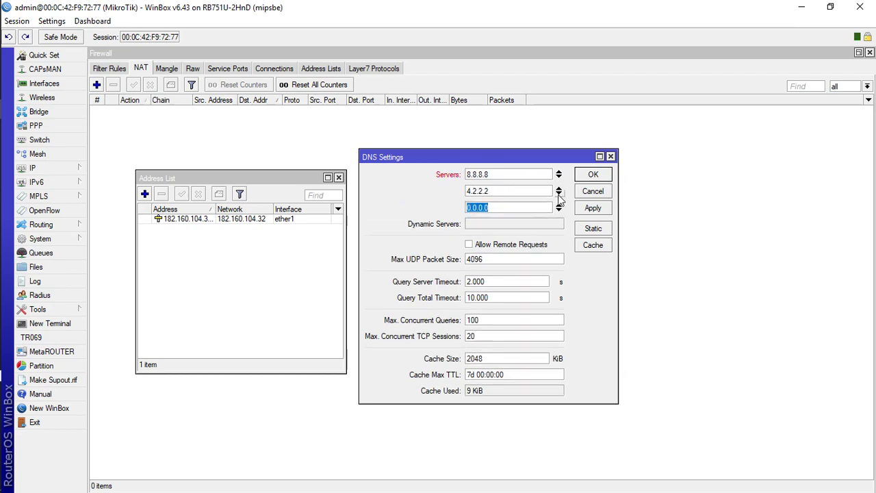
click(558, 206)
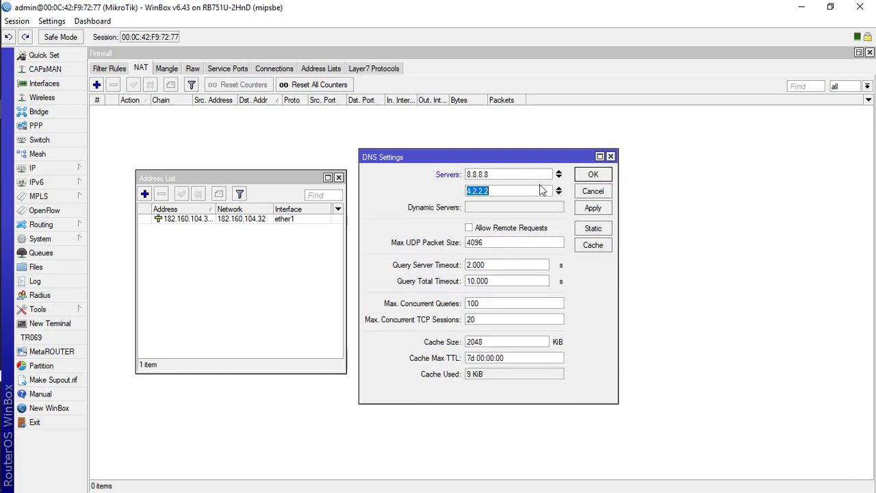
click(593, 208)
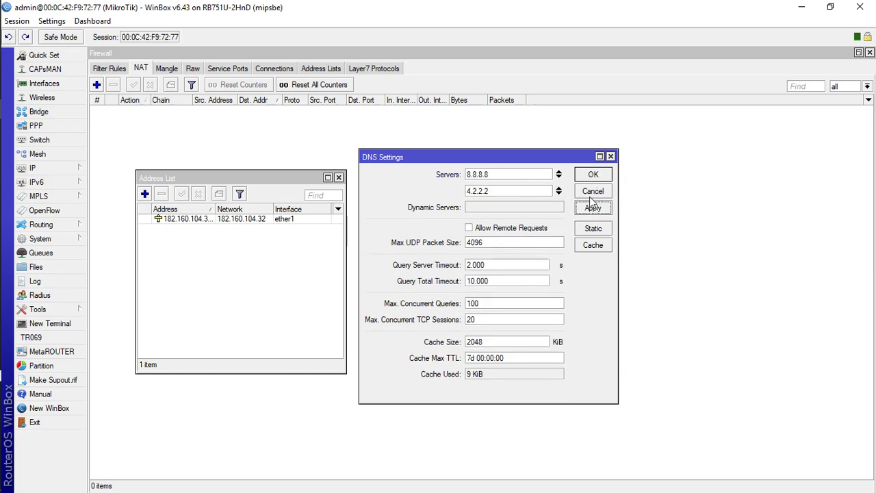
click(593, 175)
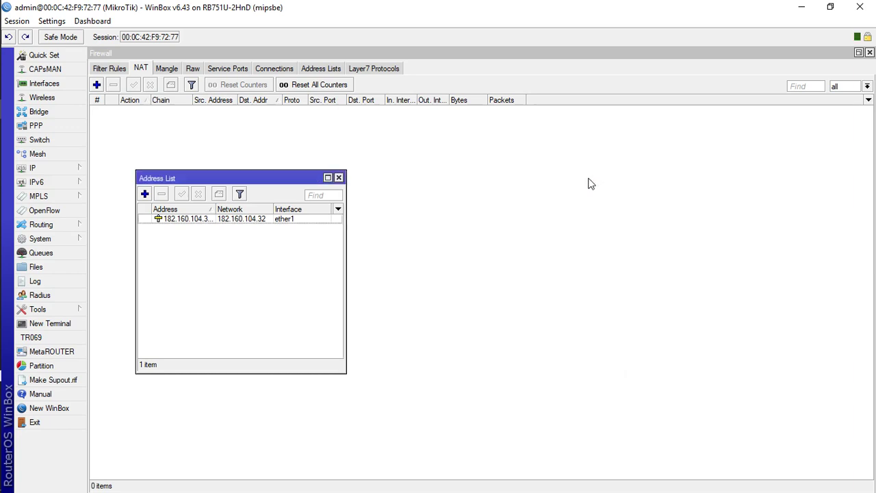
click(338, 177)
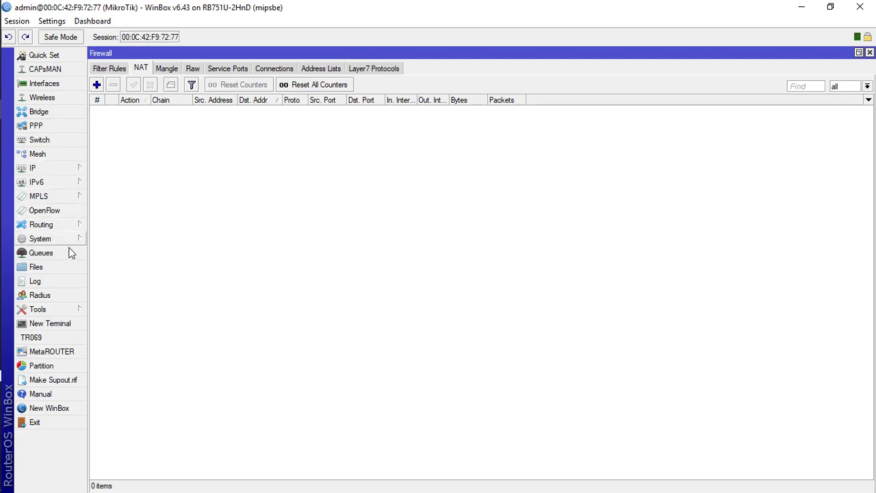
- Add a default route to 0.0.0.0/0 through gateway 182.160.104.33 with Check Gateway set to ping
click(68, 170)
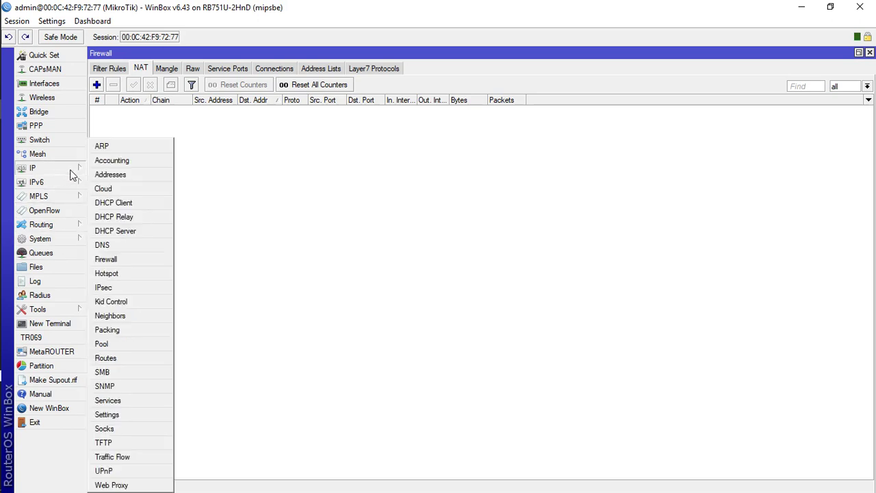
click(121, 357)
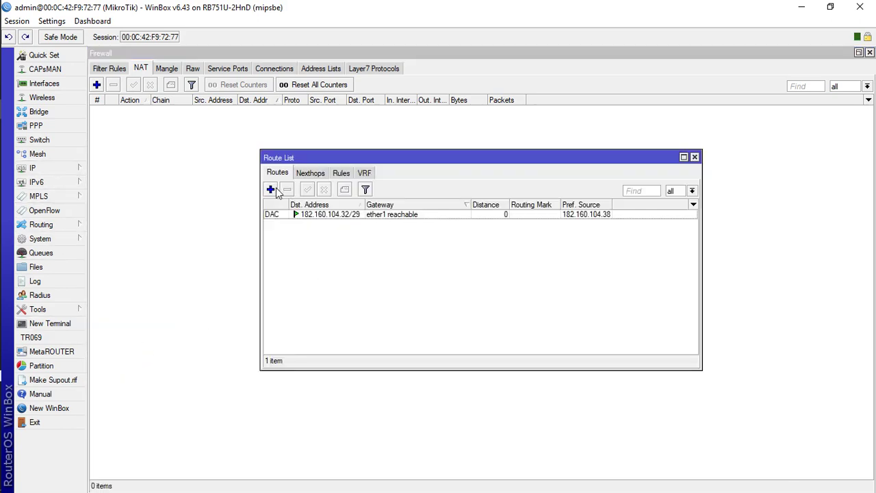
click(310, 215)
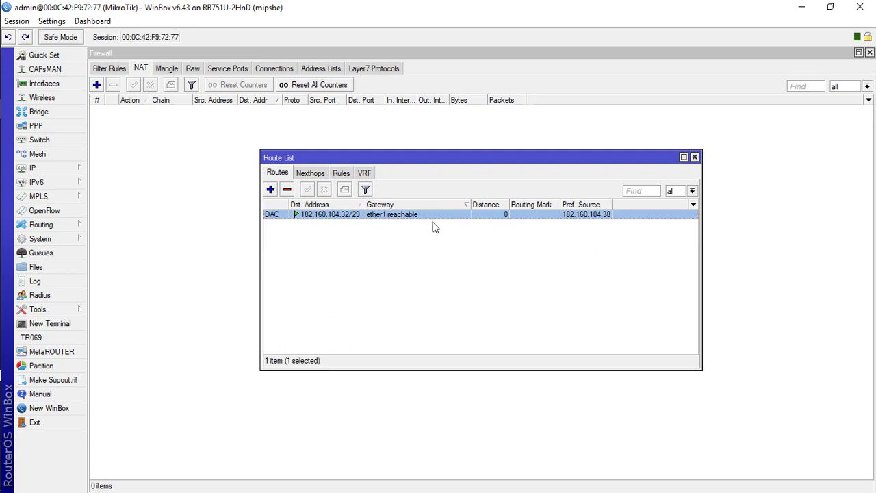
click(271, 190)
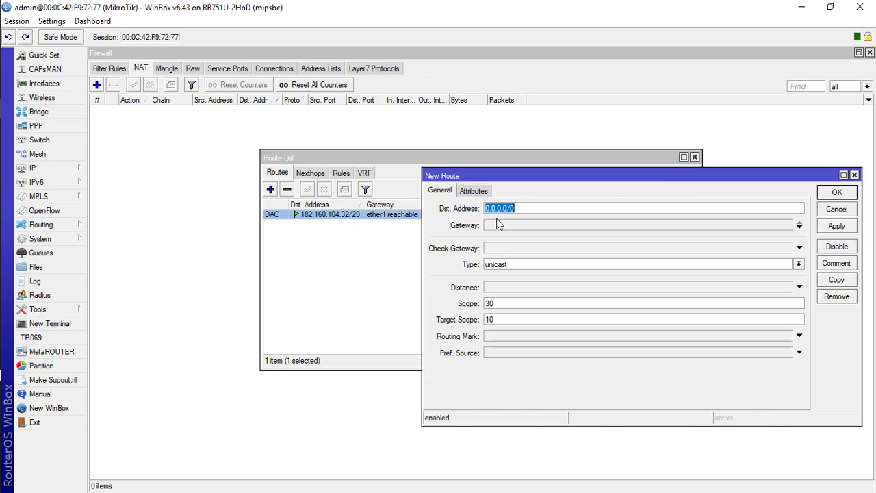
click(522, 225)
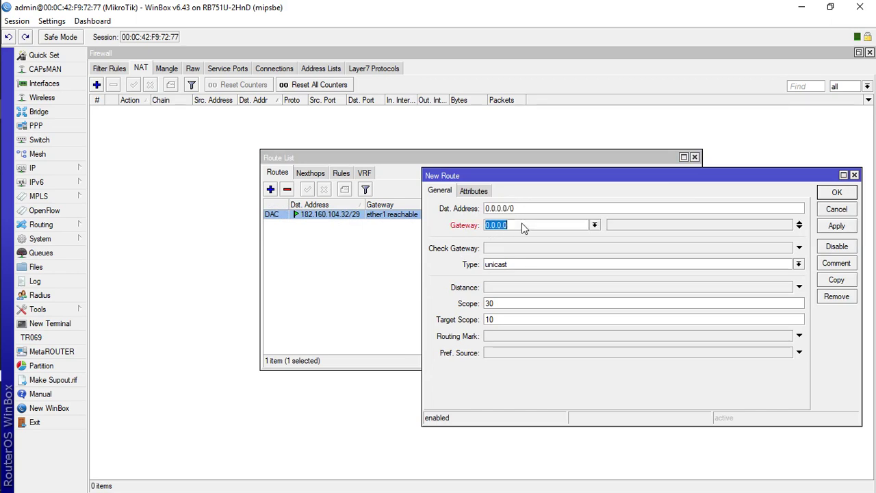
text(182.1)
text(60.104.33)
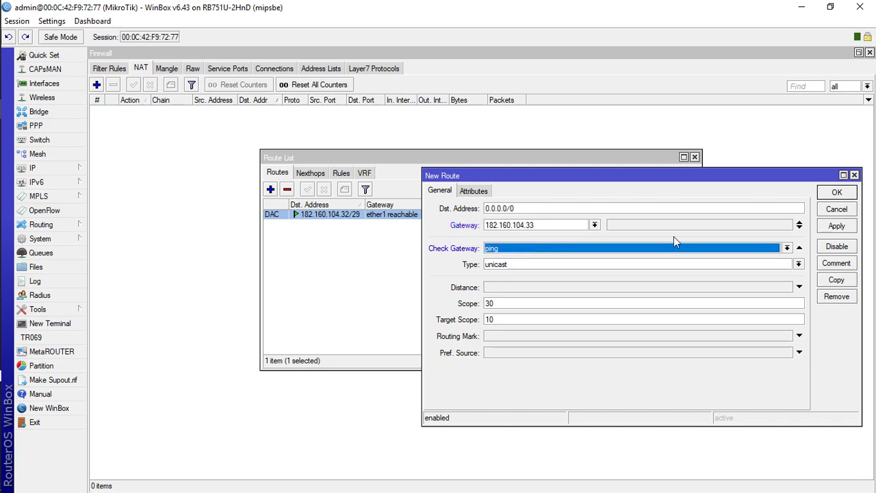
click(841, 230)
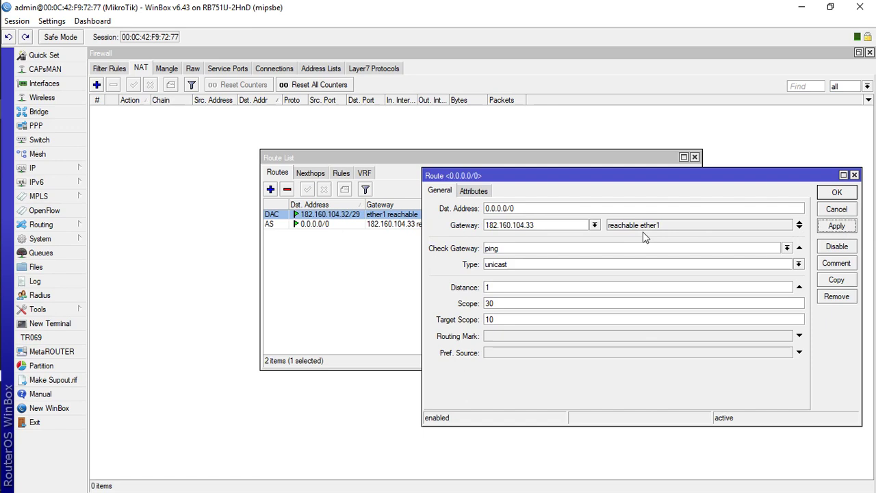
click(836, 192)
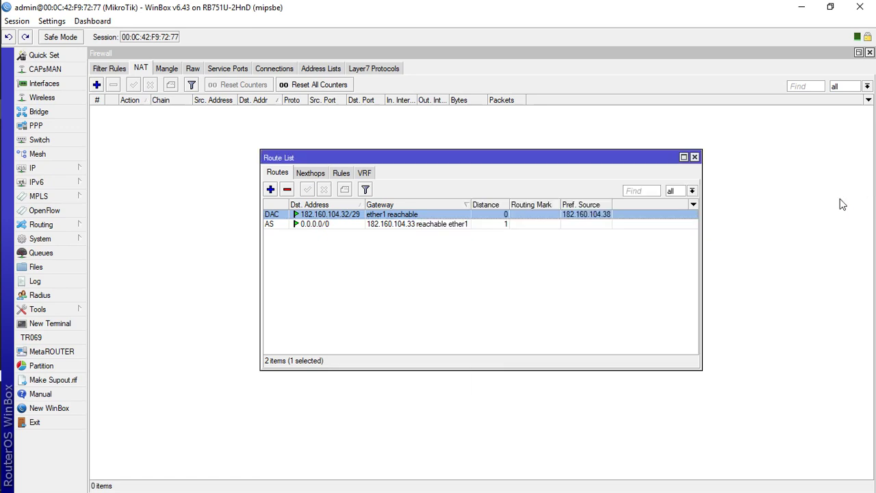
- Try to remove the dynamic 182.160.104.32/29 route from the route list
click(361, 226)
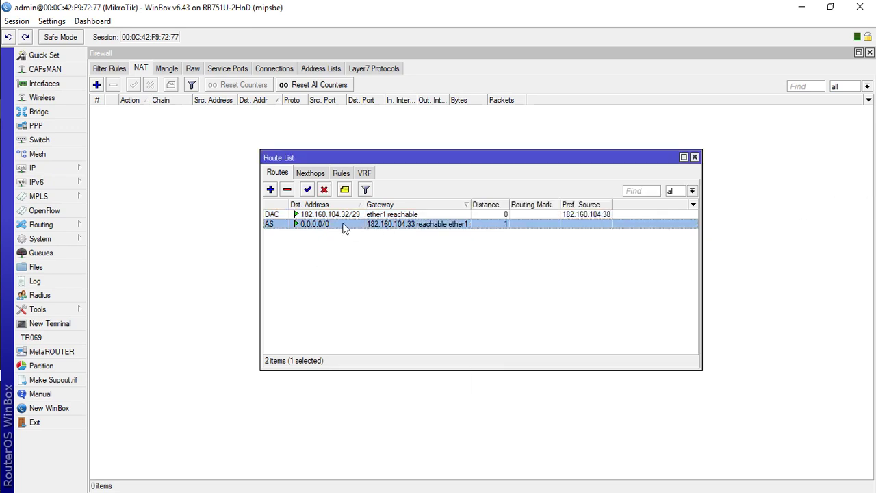
click(310, 217)
click(287, 189)
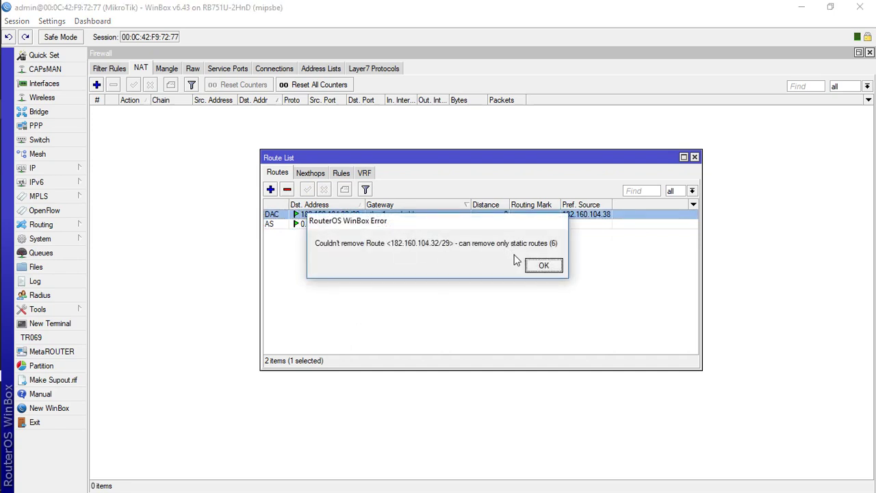
click(539, 265)
click(383, 273)
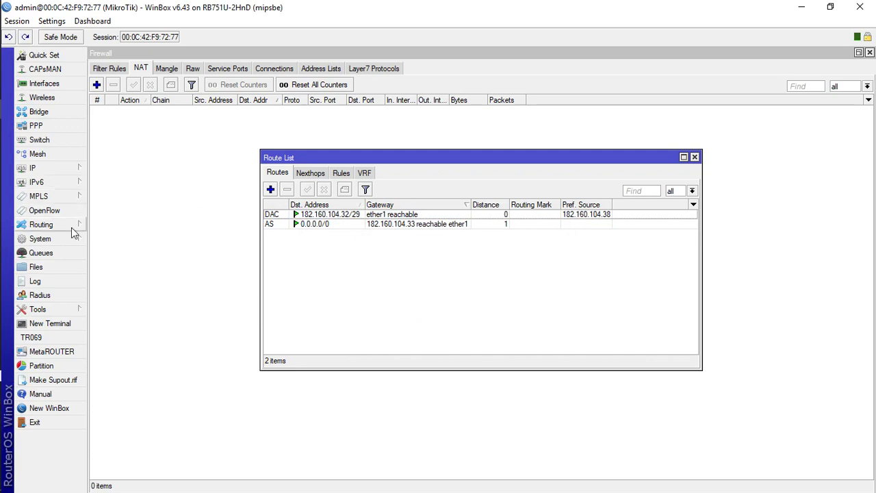
- Ping 8.8.8.8 from the router to test internet connectivity, and stop and close the ping test
click(75, 311)
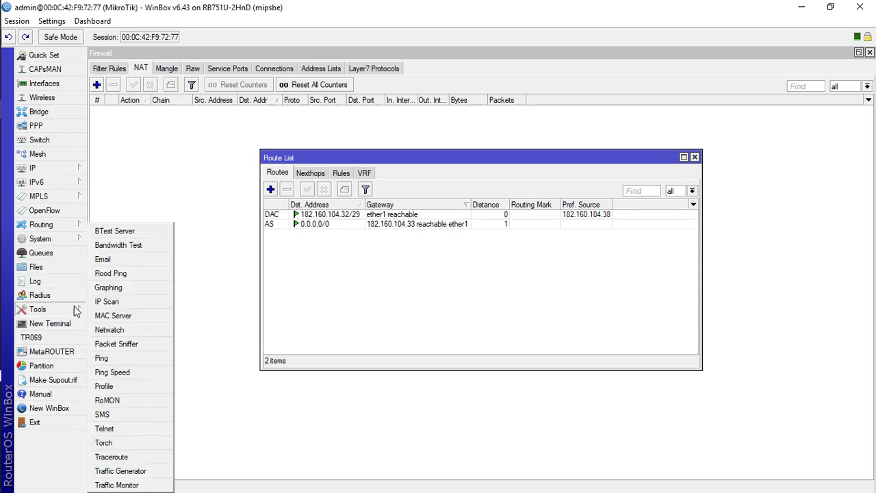
click(102, 358)
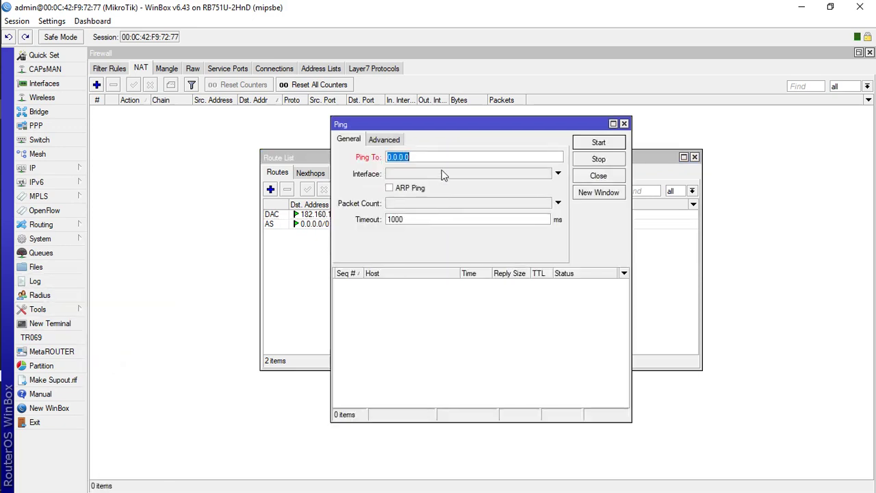
text(8.8.8.8)
click(599, 142)
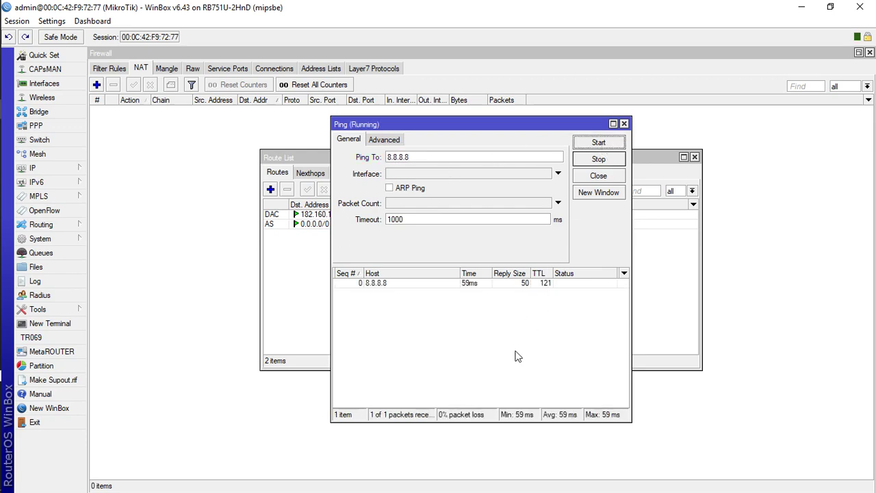
click(535, 293)
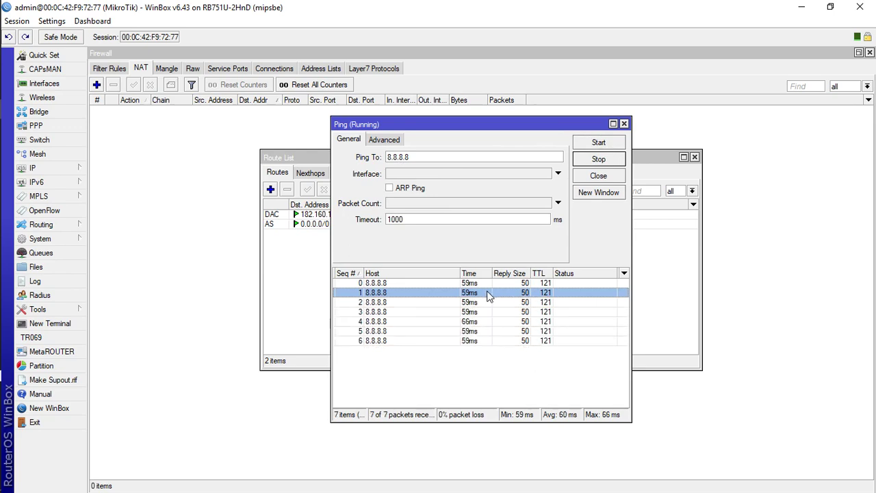
click(598, 161)
click(623, 124)
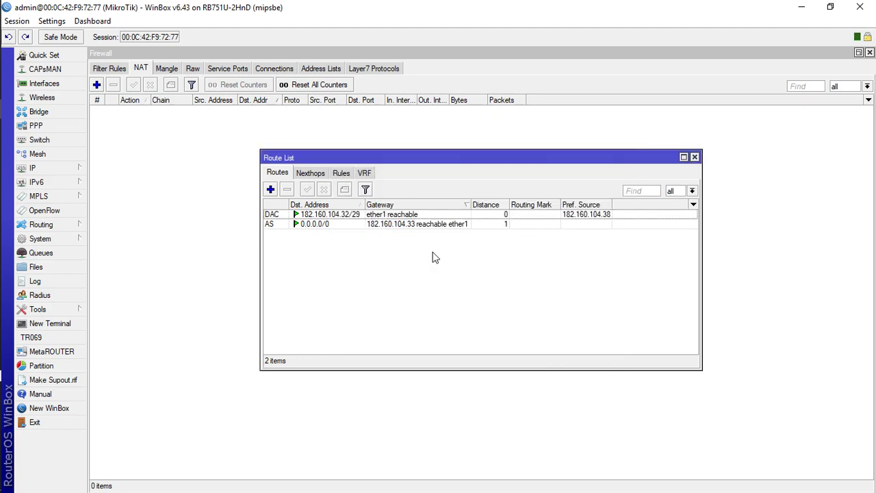
- Switch to the Notepad notes and review the WAN, DNS and LAN configuration steps, including the LAN IP address
key(alt+Tab)
key(alt+Tab)
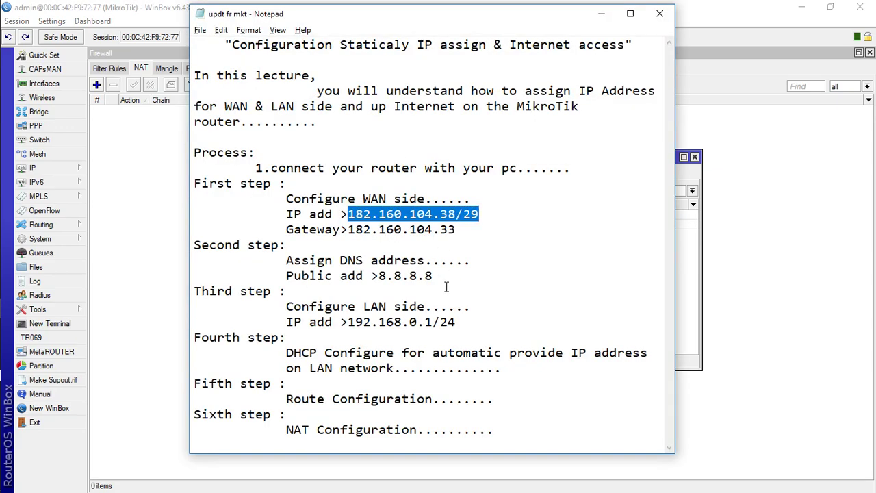
drag(463, 276, 286, 198)
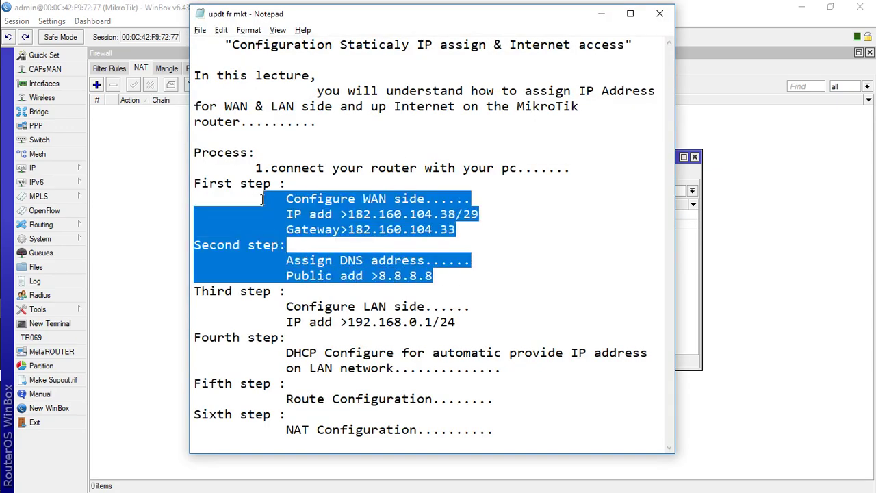
click(480, 334)
drag(477, 325, 280, 308)
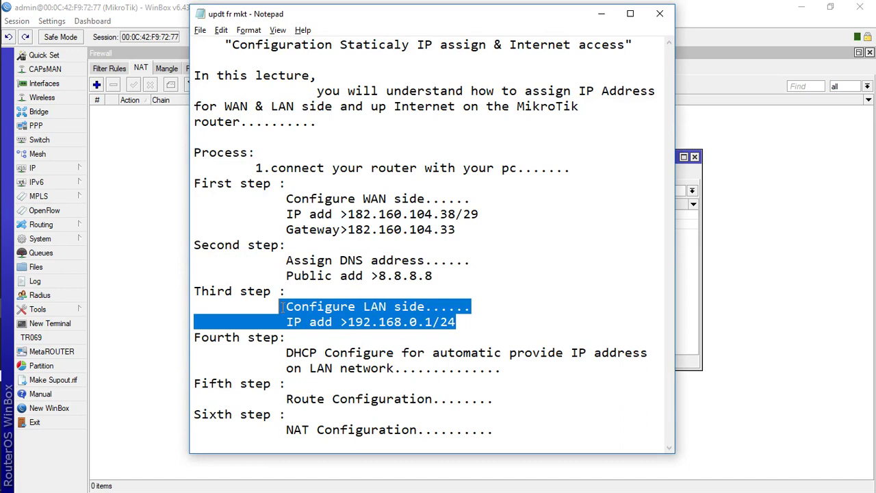
click(482, 326)
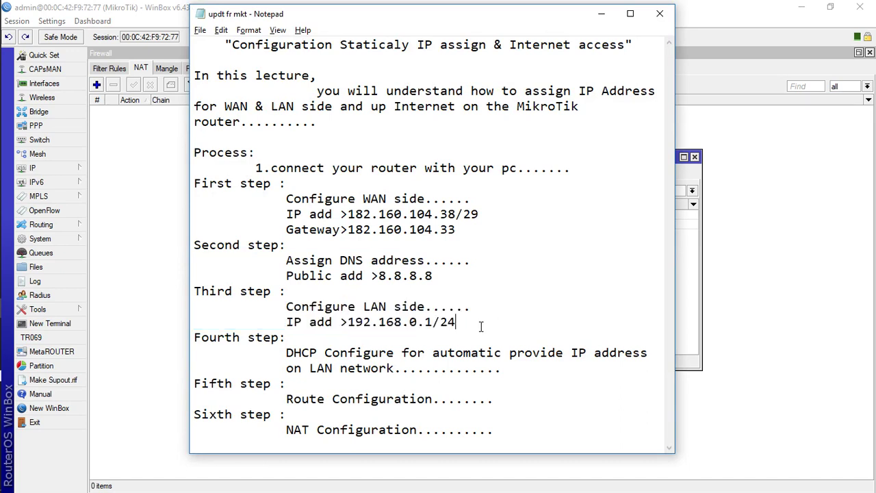
drag(462, 323, 349, 324)
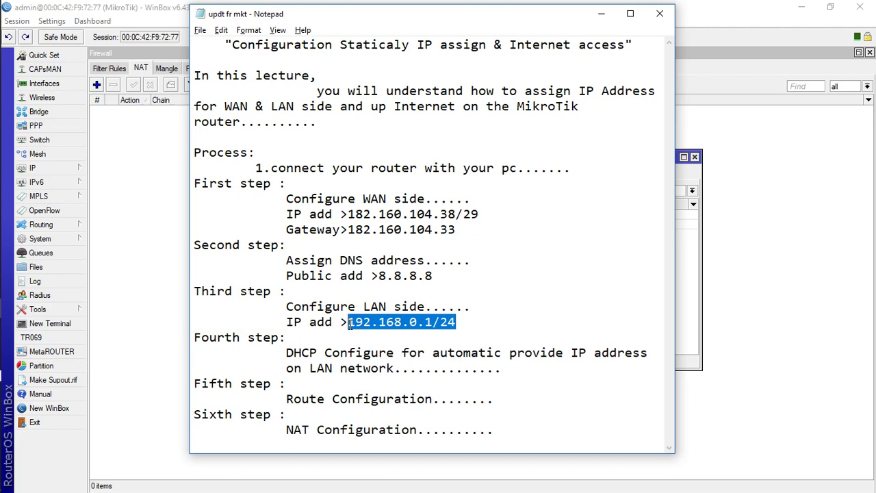
click(472, 327)
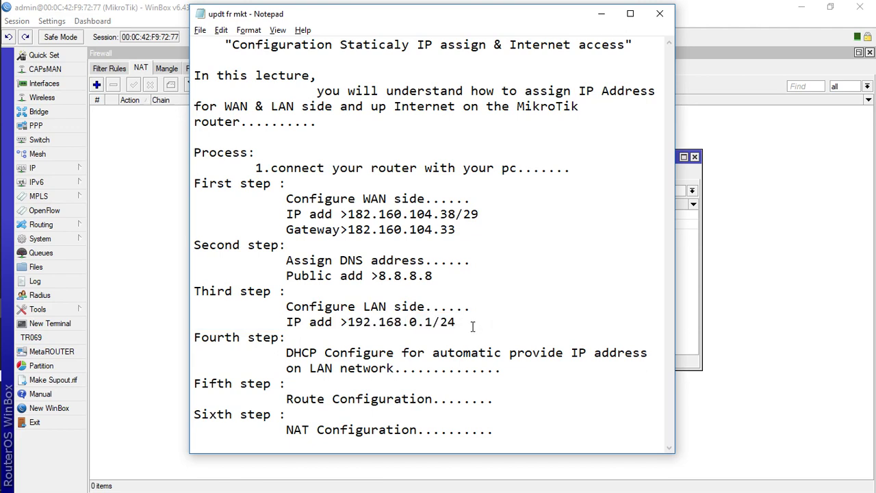
- Switch back to WinBox, close the route list and add the LAN address 192.168.0.1/24 on interface ether3
key(alt+Tab)
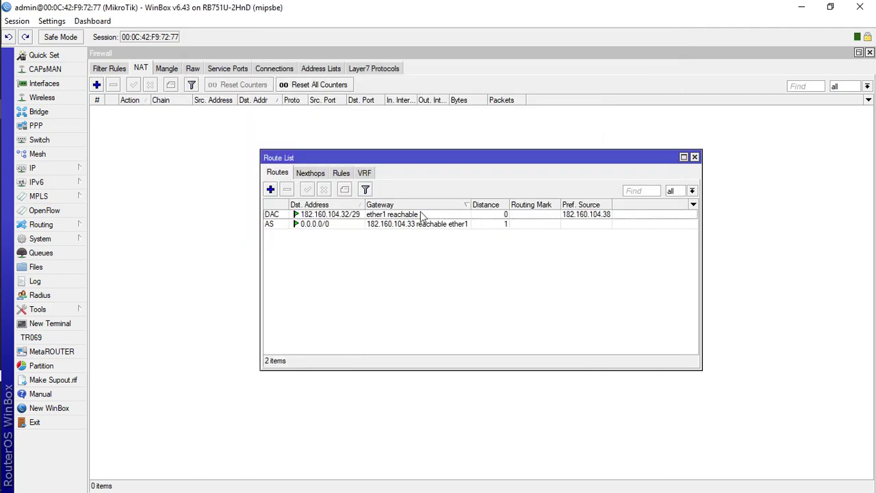
click(695, 157)
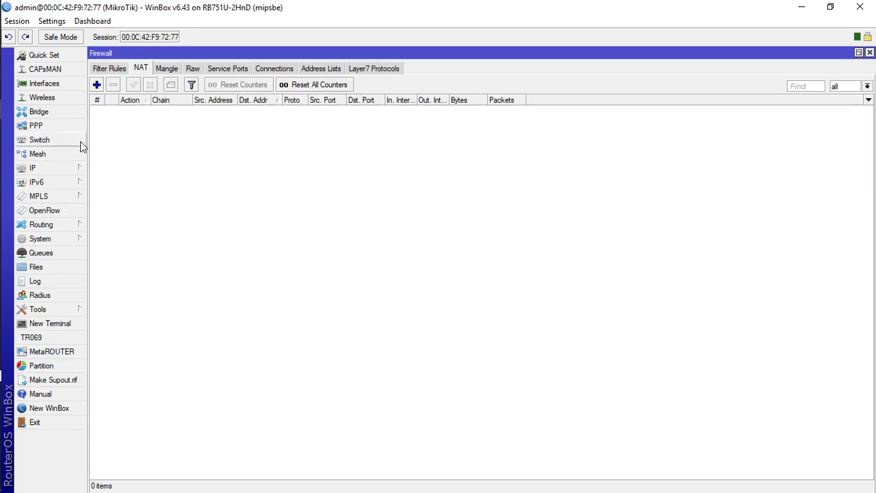
click(75, 170)
click(115, 174)
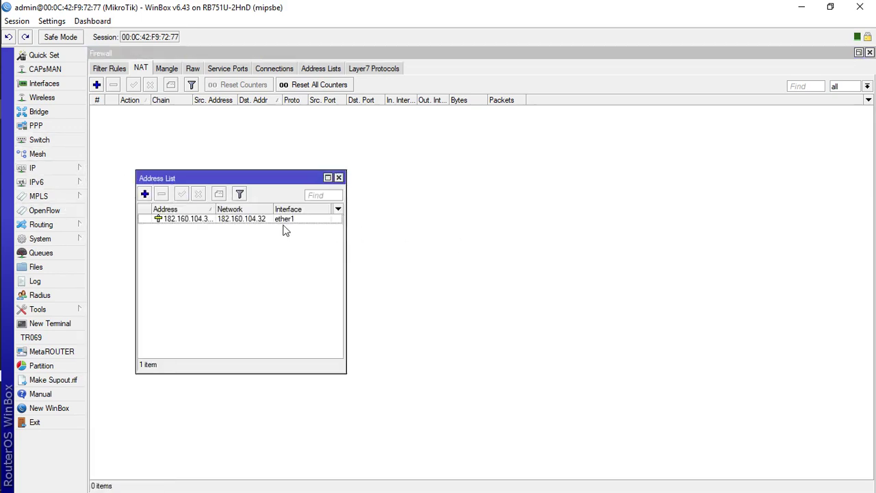
click(145, 194)
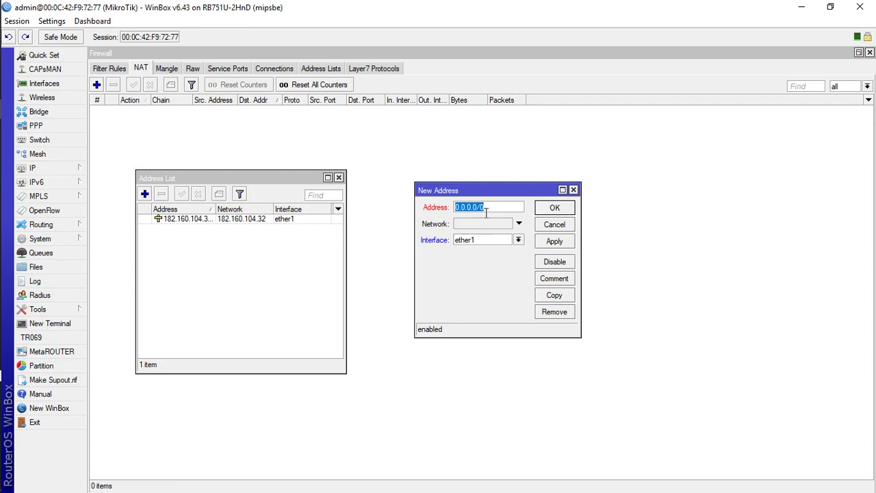
text(192.168.0.1)
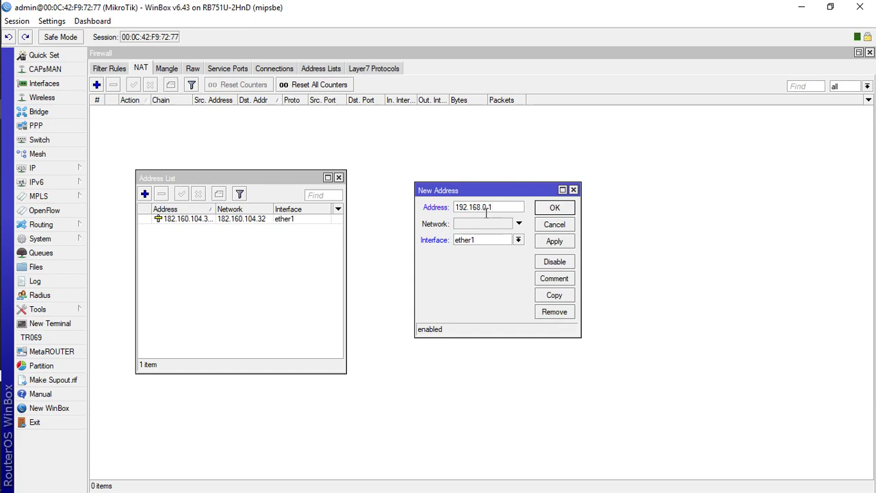
text(/24)
click(518, 239)
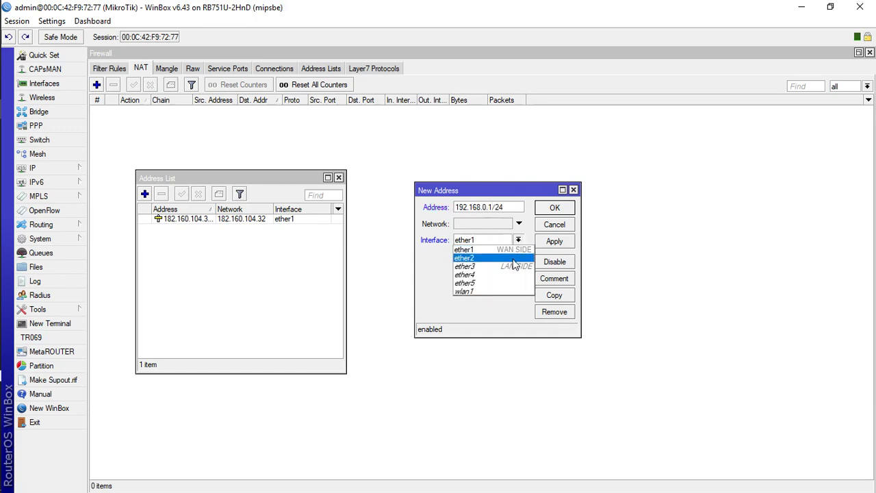
click(509, 266)
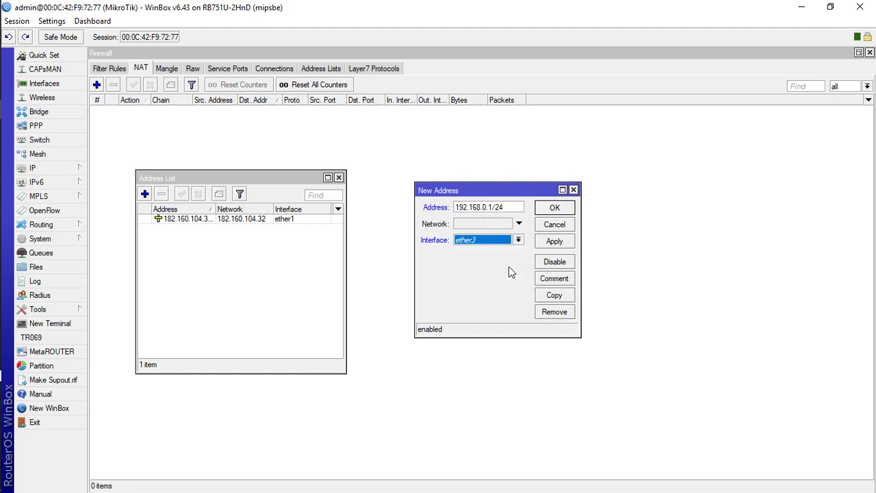
click(554, 241)
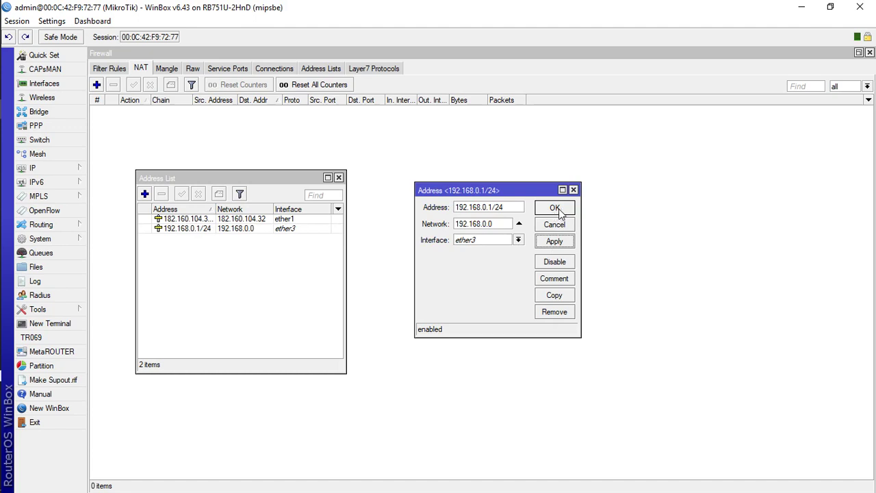
click(555, 208)
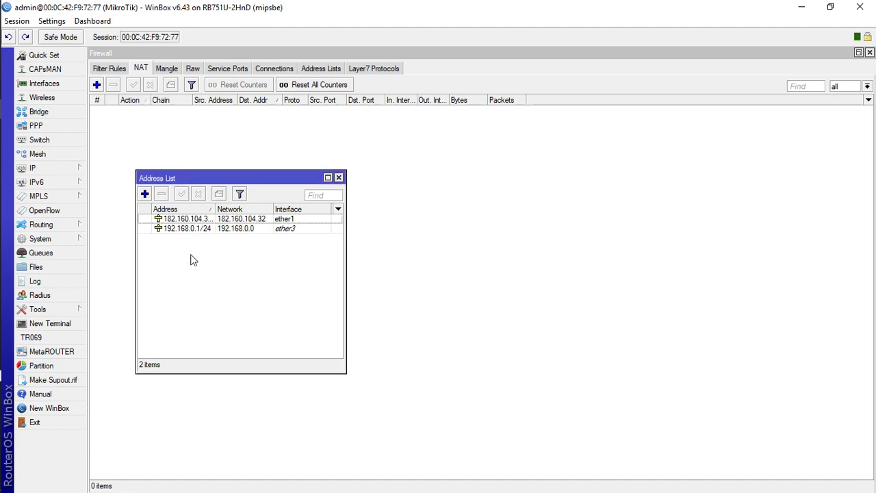
- Check the fourth step in the Notepad notes, covering DHCP configuration for the LAN network
key(alt+Tab)
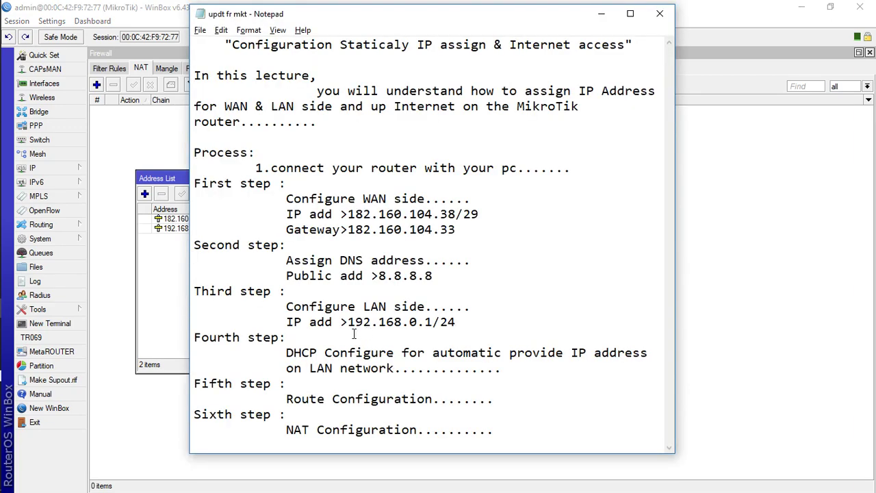
drag(286, 352, 518, 368)
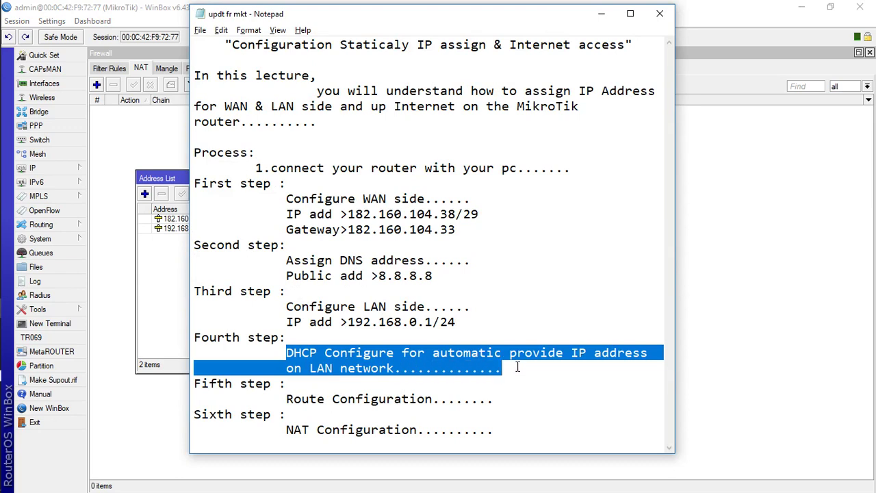
click(518, 367)
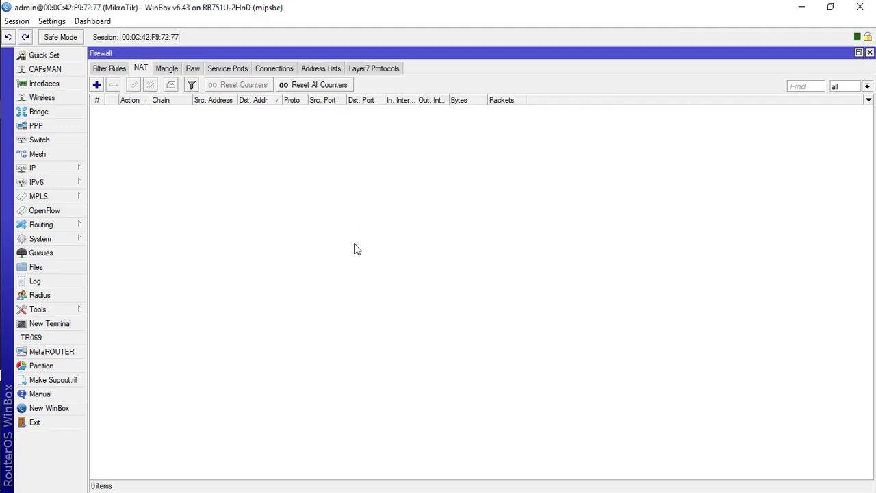
- Start DHCP Setup for the DHCP server on ether3, accepting address space 192.168.0.0/24 and gateway 192.168.0.1
click(80, 173)
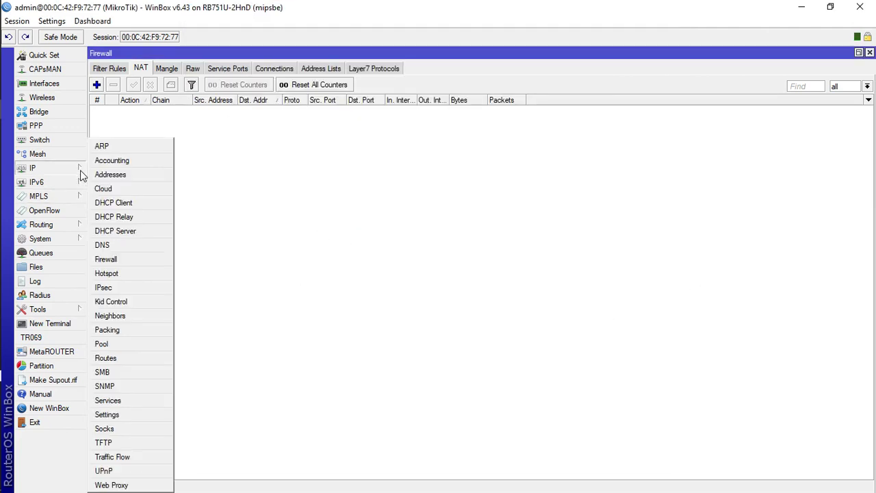
click(115, 231)
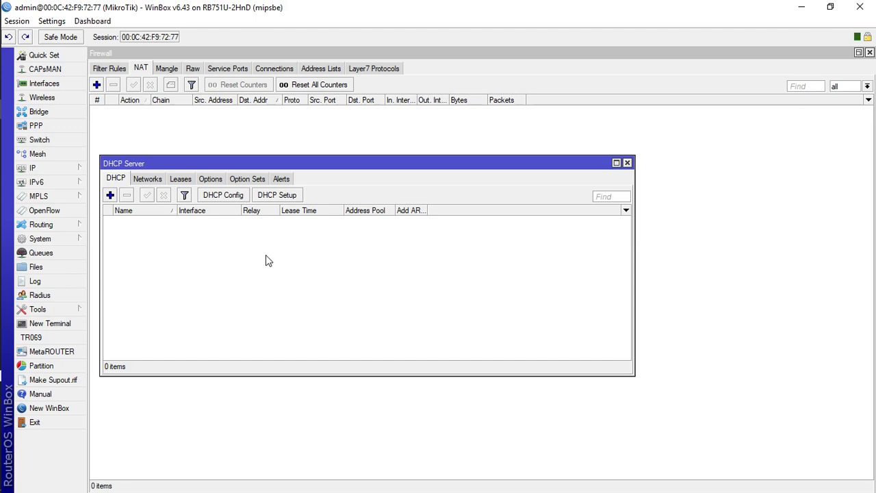
click(627, 163)
click(71, 168)
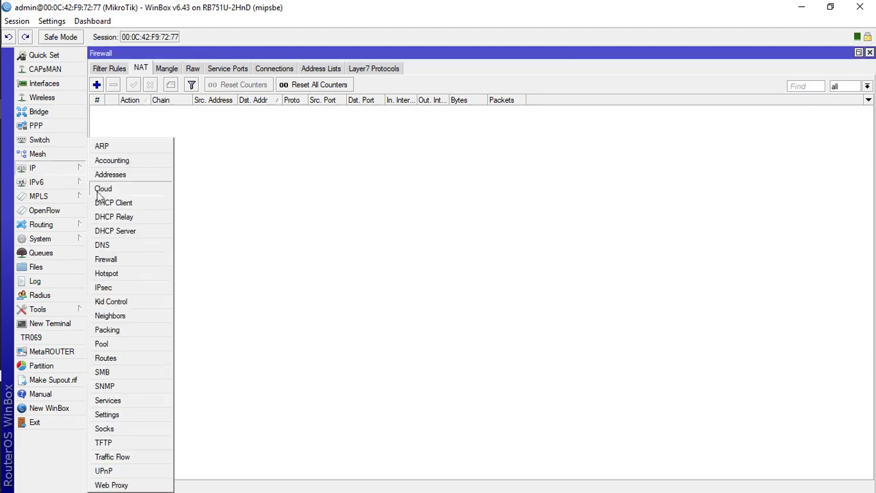
click(116, 231)
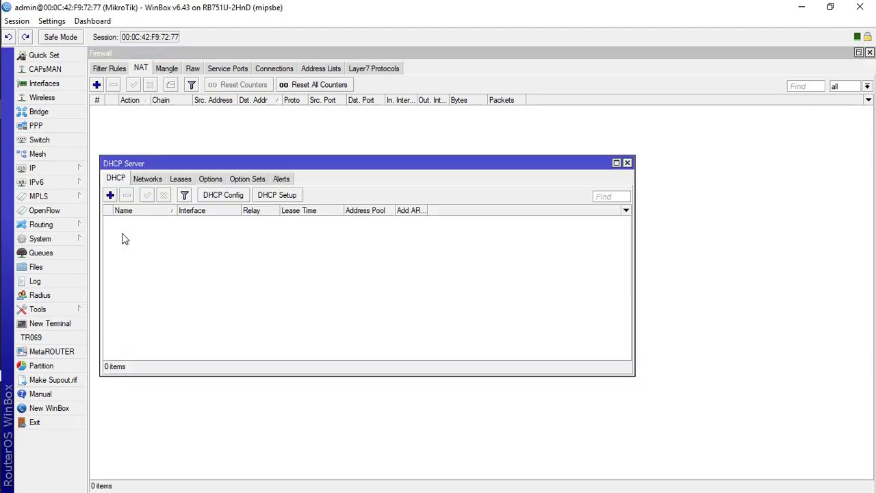
click(278, 197)
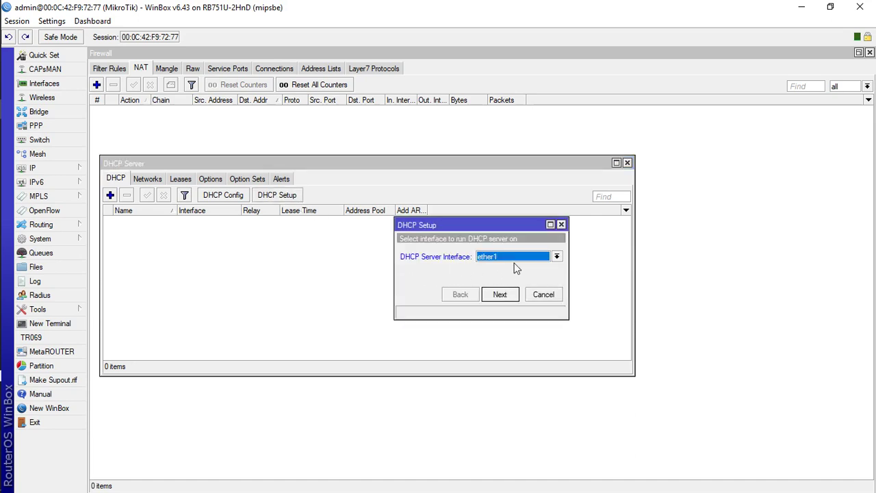
click(556, 259)
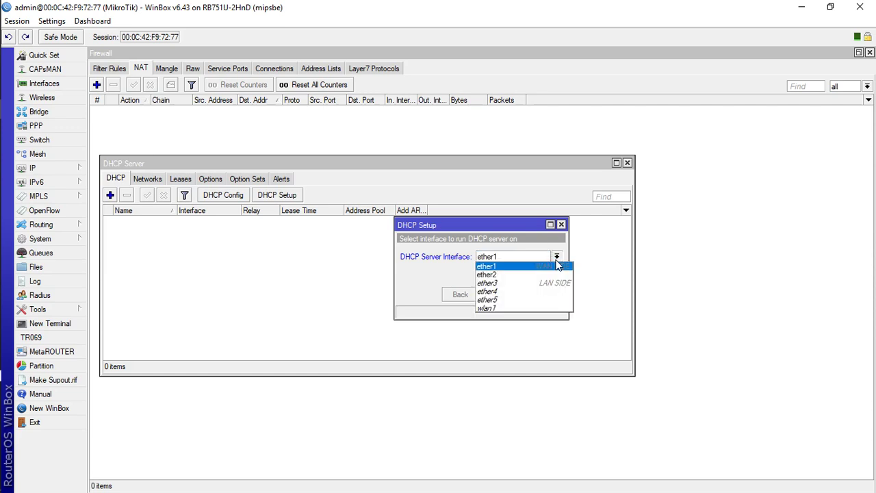
click(561, 285)
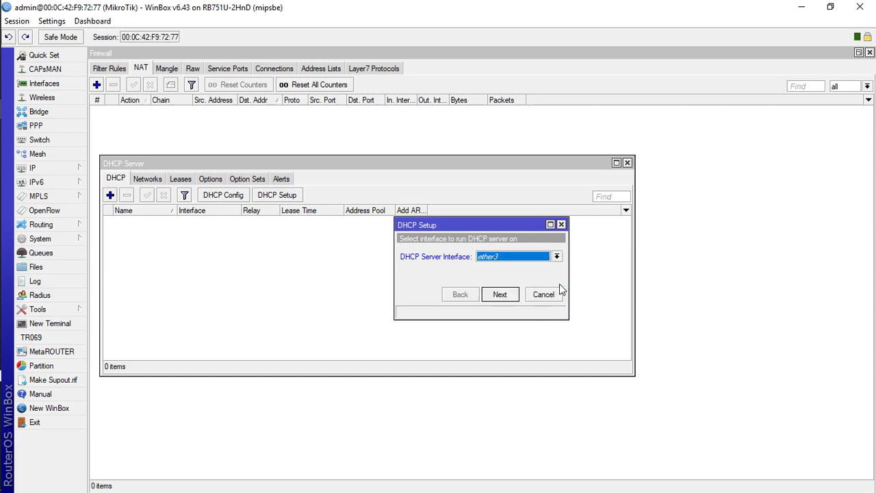
click(512, 300)
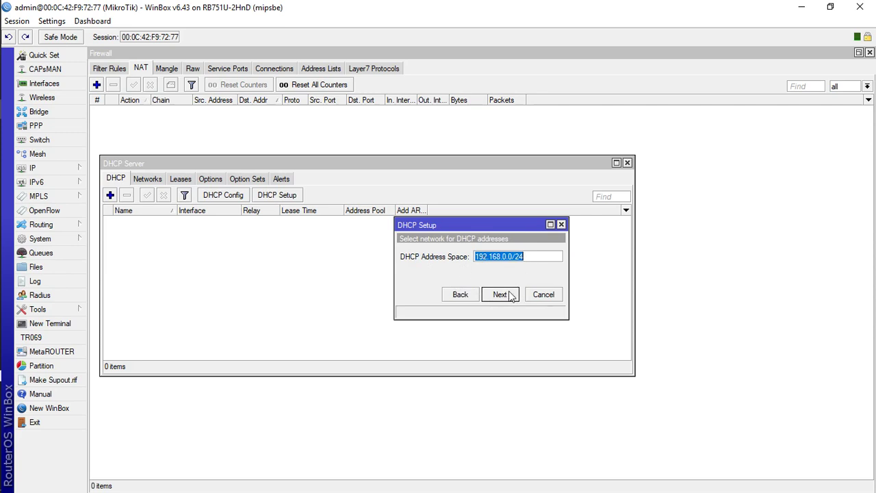
click(510, 296)
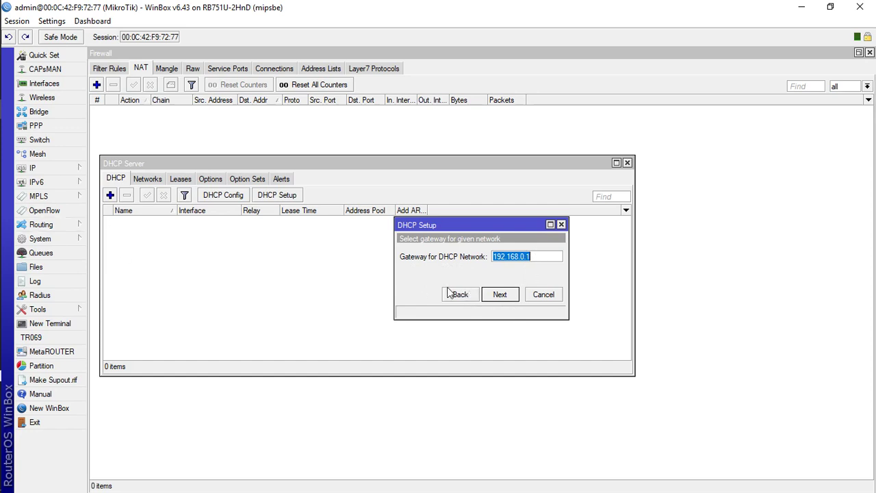
click(499, 294)
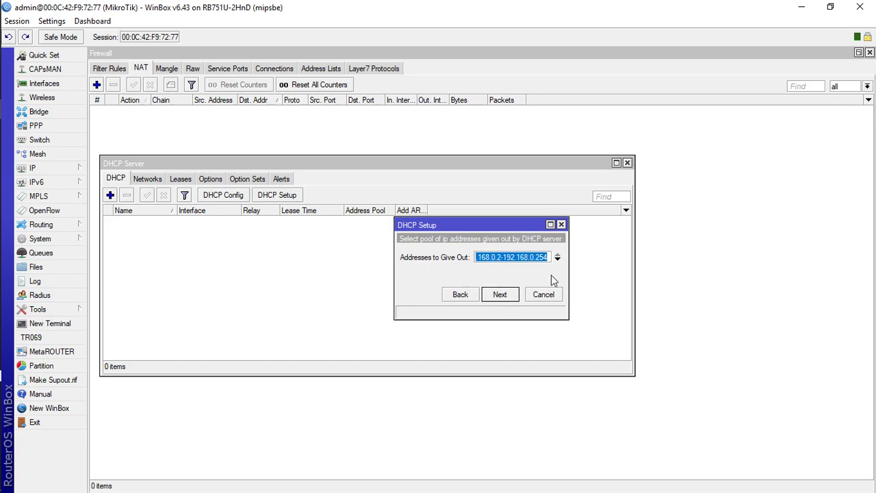
- Set the first range of addresses to give out to 192.168.0.2-192.168.0.25
click(500, 258)
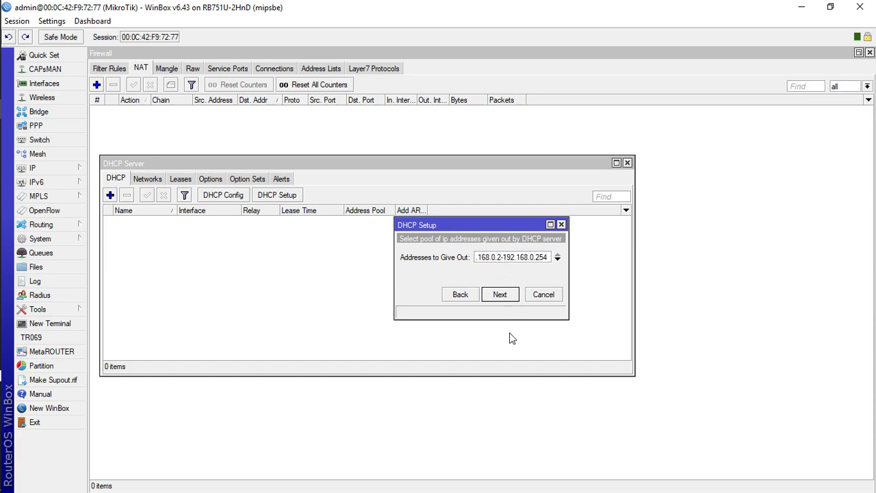
click(545, 257)
key(BackSpace)
- Add a second range of addresses to give out, 192.168.0.51-192.168.0.254, based on a copy of the first range, and continue the setup
click(557, 260)
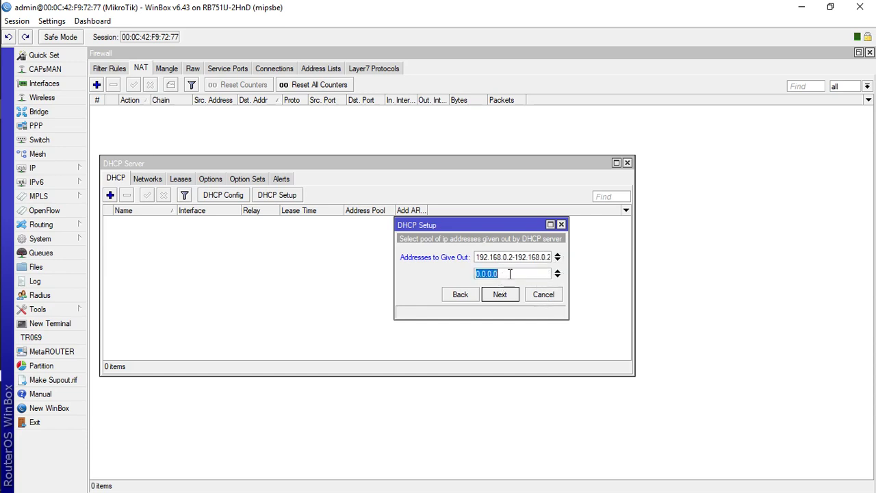
click(495, 255)
key(ctrl+a)
key(ctrl+c)
key(Tab)
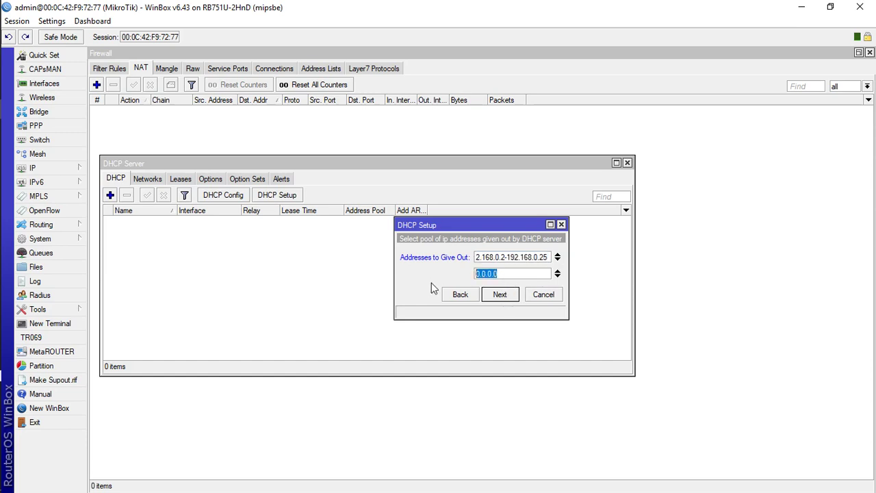
key(ctrl+v)
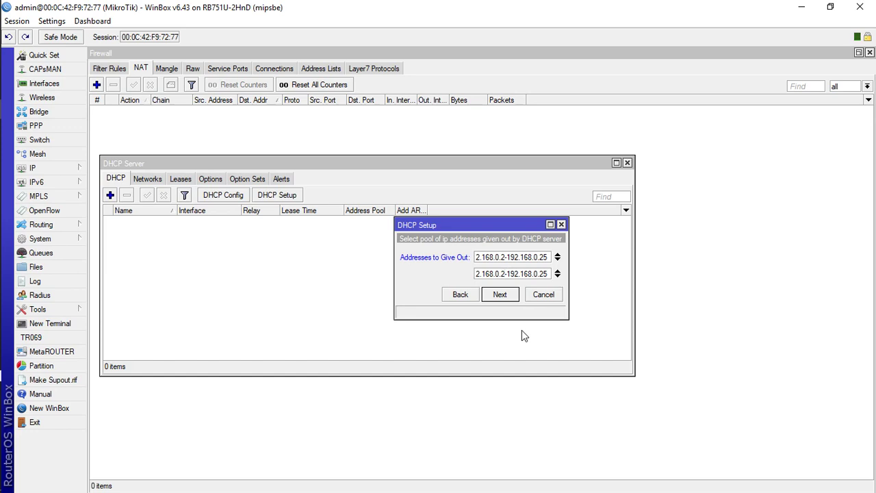
key(BackSpace)
text(51)
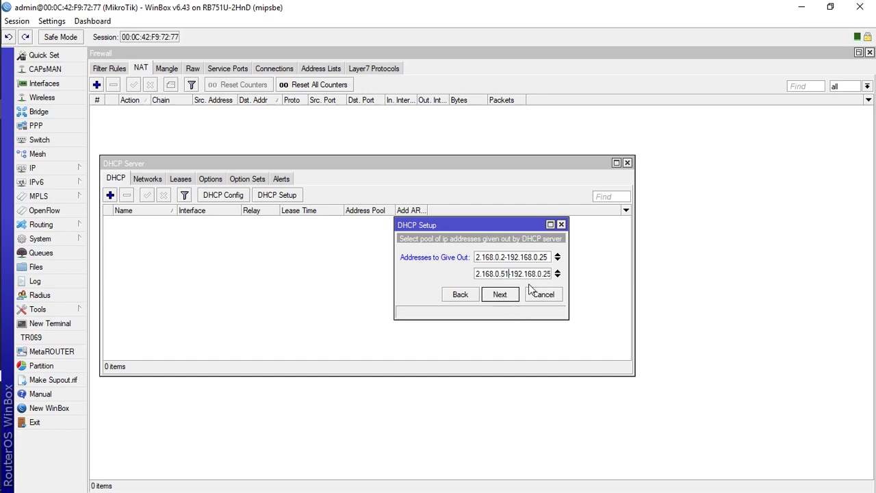
key(End)
key(Left)
key(Left)
key(End)
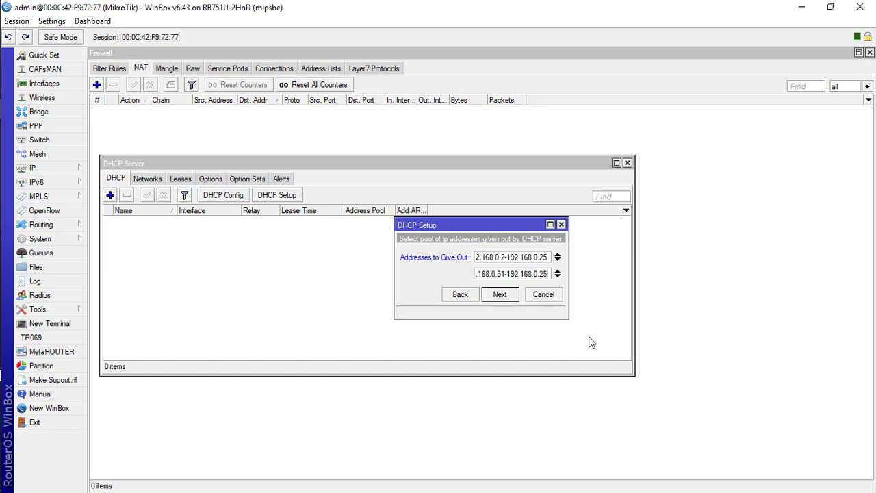
text(4)
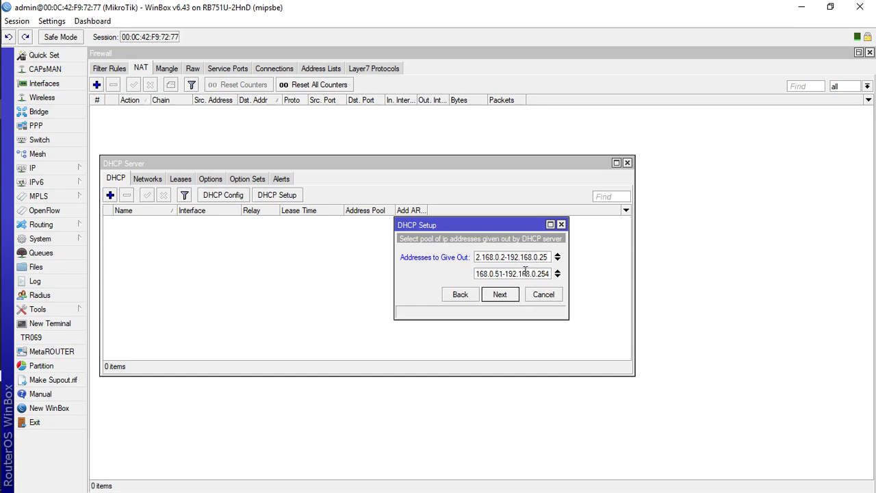
click(501, 295)
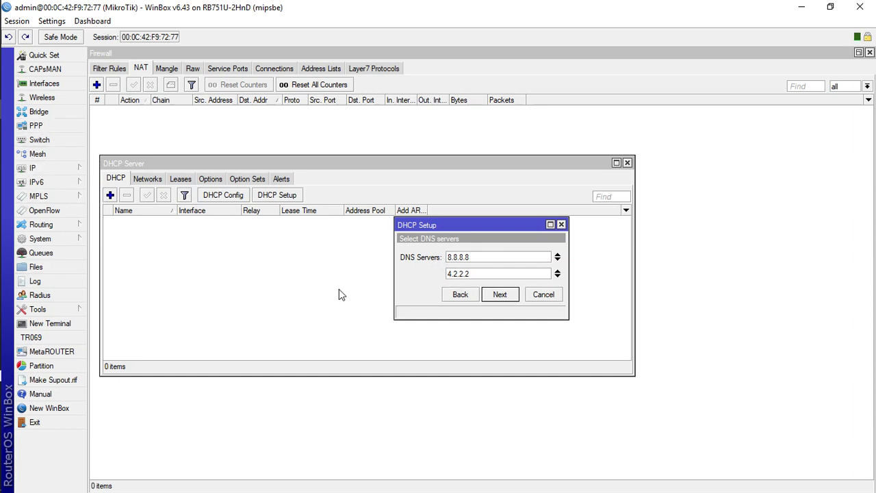
- Accept DNS servers 8.8.8.8 and 4.2.2.2 and lease time 00:10:00, finish the DHCP setup, and select the new server entry
click(498, 295)
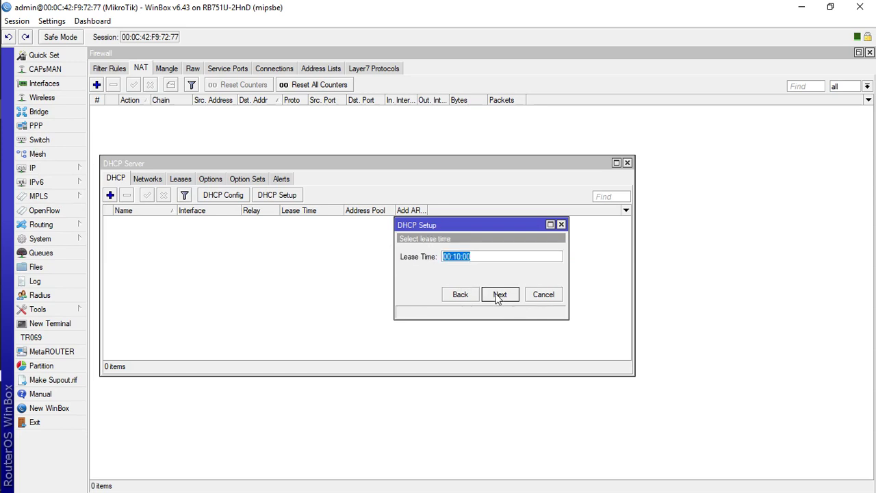
drag(484, 256, 454, 255)
click(497, 258)
click(498, 297)
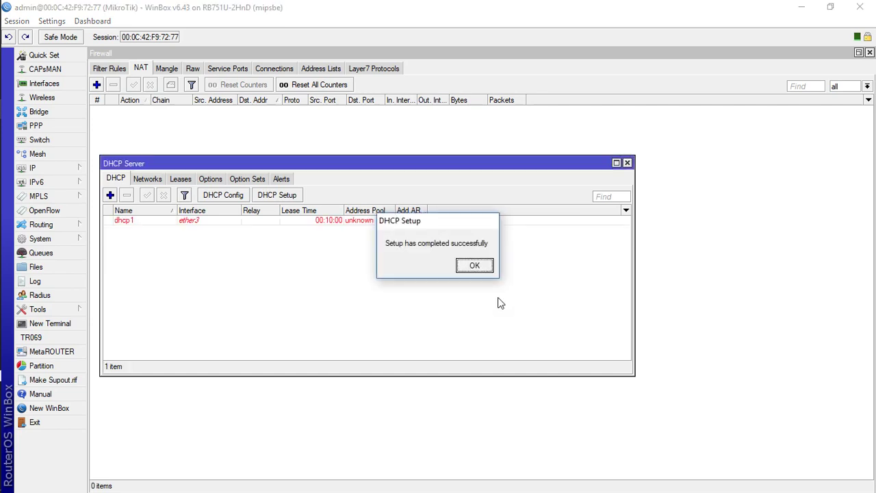
click(475, 267)
click(230, 222)
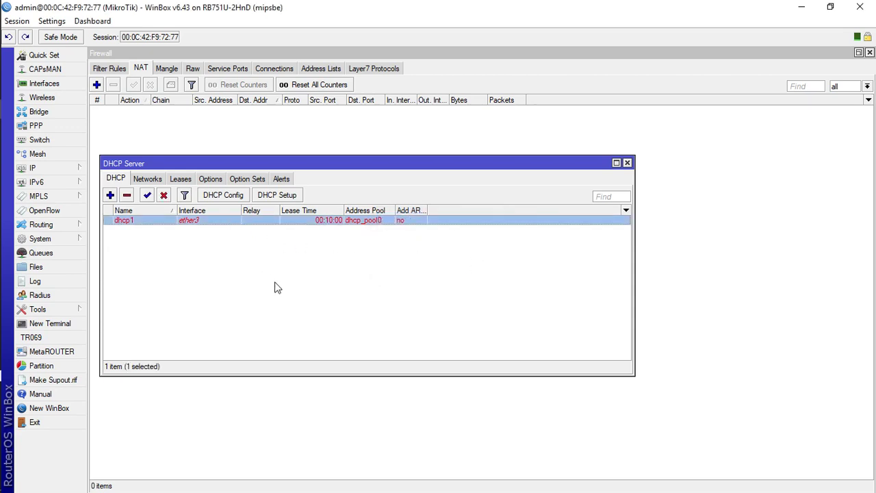
- Switch to the Notepad notes and review the fifth and sixth steps on route and NAT configuration
key(alt+Tab)
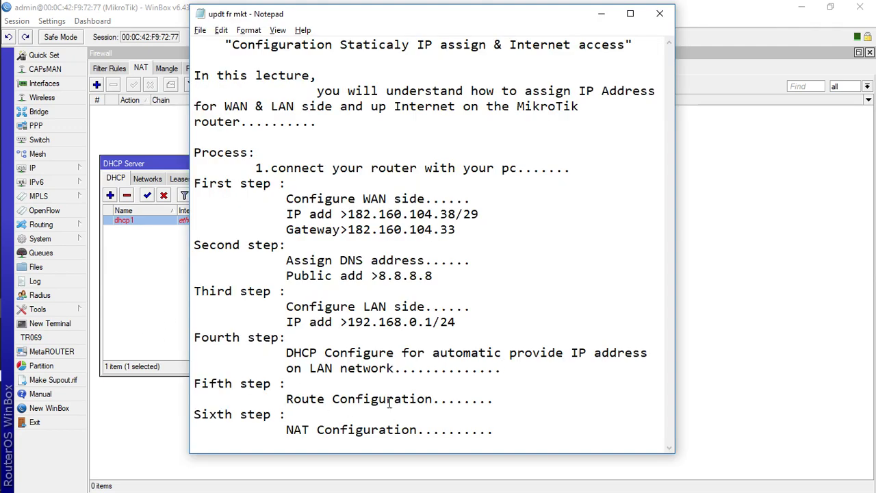
drag(495, 400, 286, 400)
key(Up)
click(508, 432)
drag(507, 432, 280, 438)
click(524, 422)
- Switch back to WinBox, close the DHCP server window and add a route to 0.0.0.0/0 with gateway 192.168.0.1
key(alt+Tab)
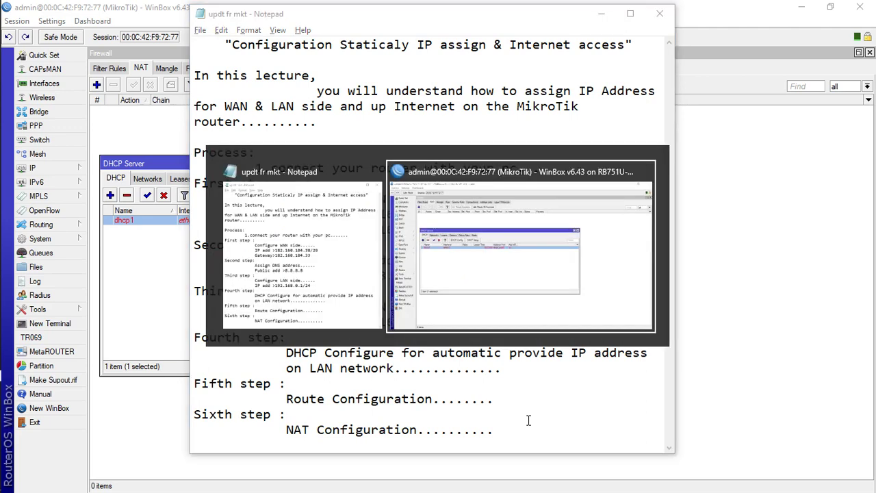
click(627, 164)
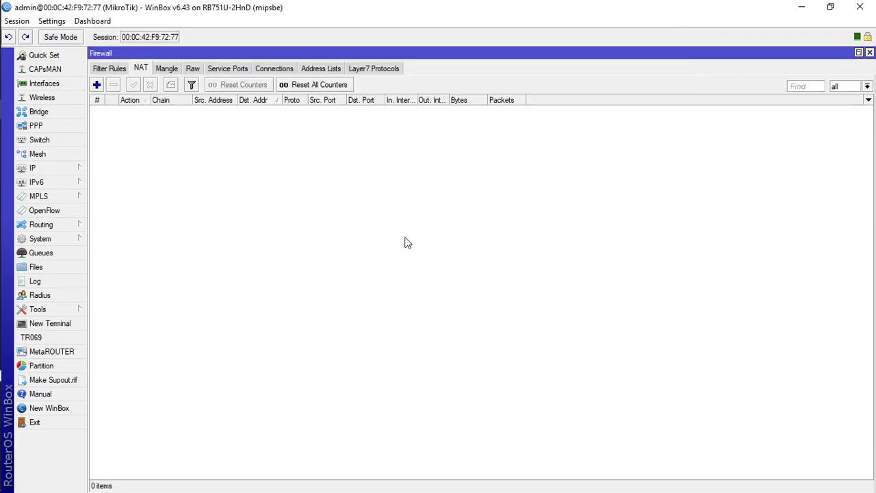
click(32, 169)
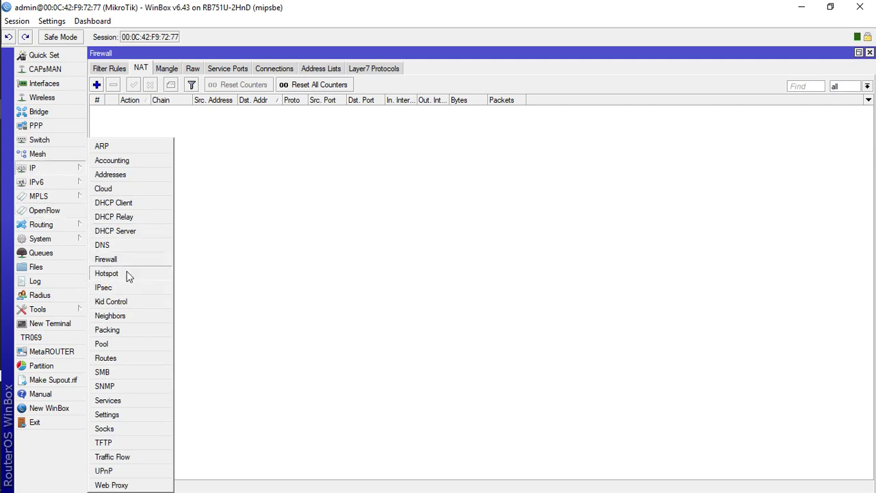
click(115, 359)
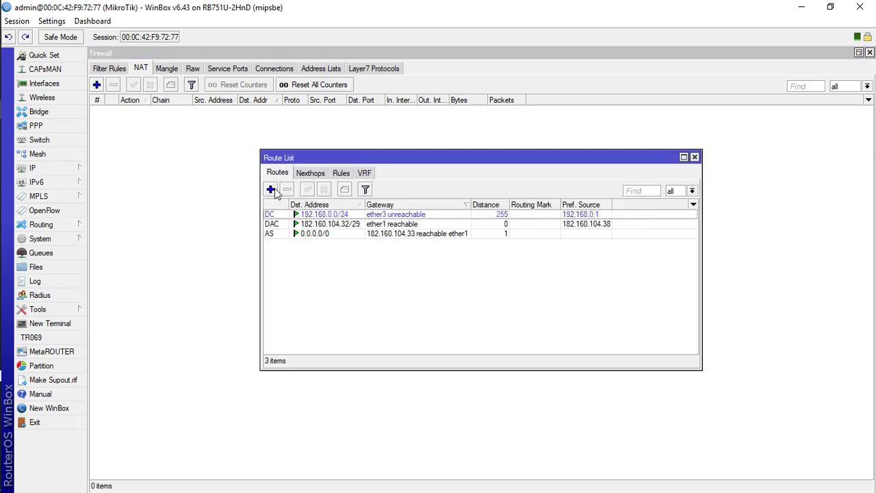
click(272, 190)
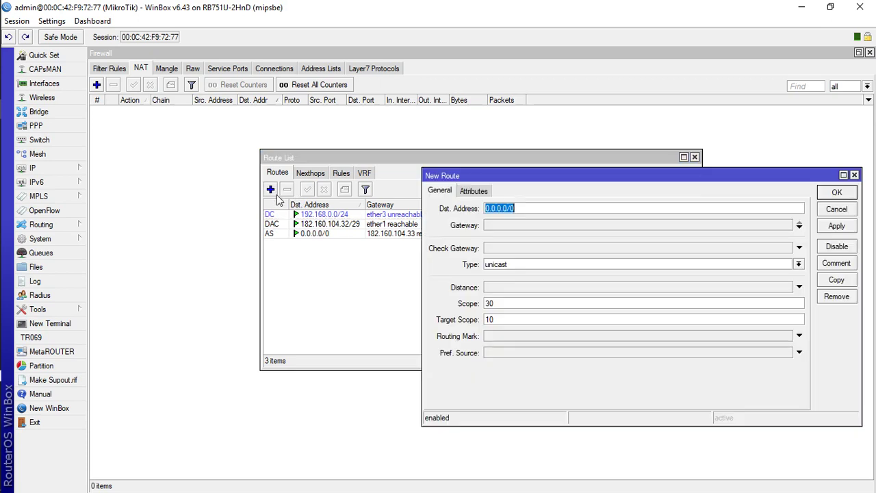
click(511, 227)
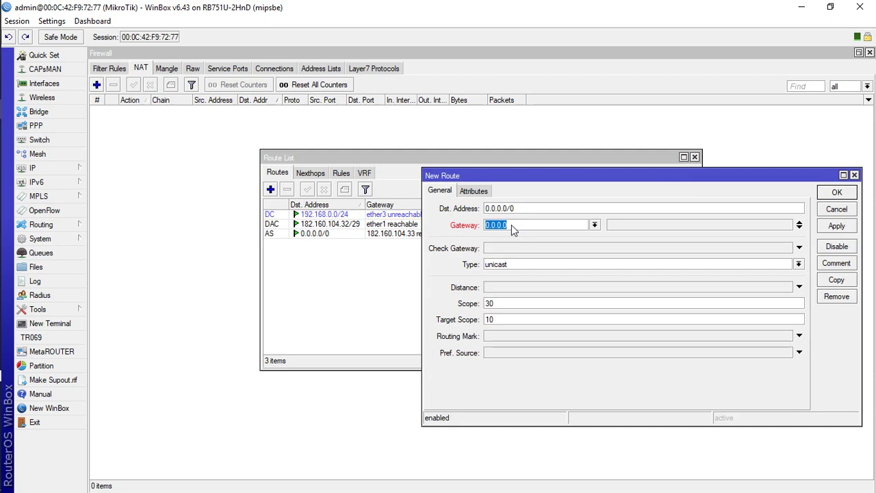
text(192.168.0.1)
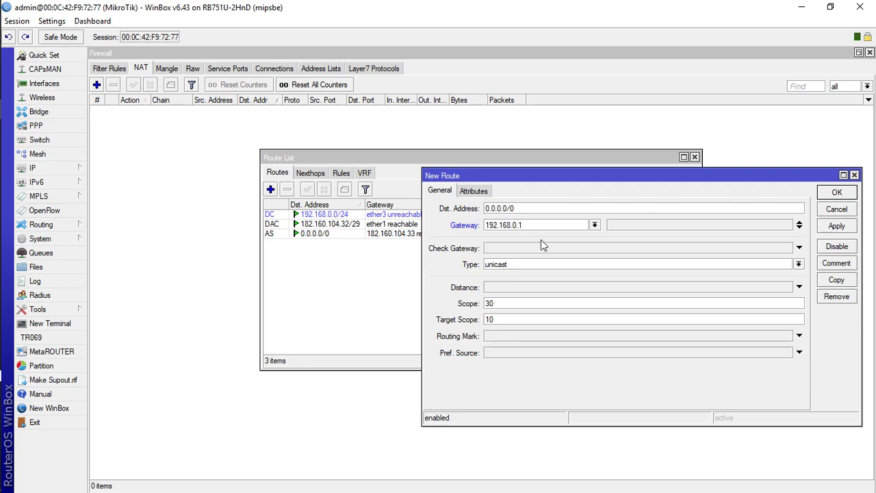
click(838, 228)
click(838, 193)
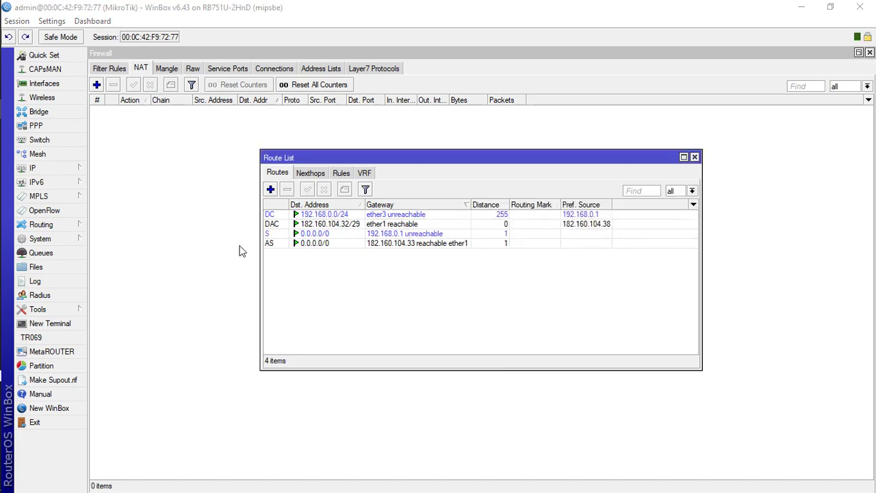
- Check the sixth step in the Notepad notes, covering NAT configuration
key(alt+Tab)
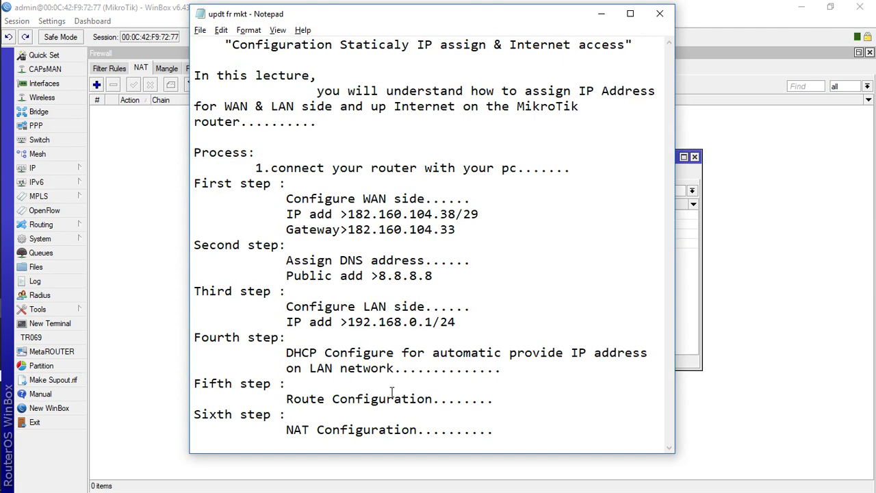
drag(504, 437, 287, 440)
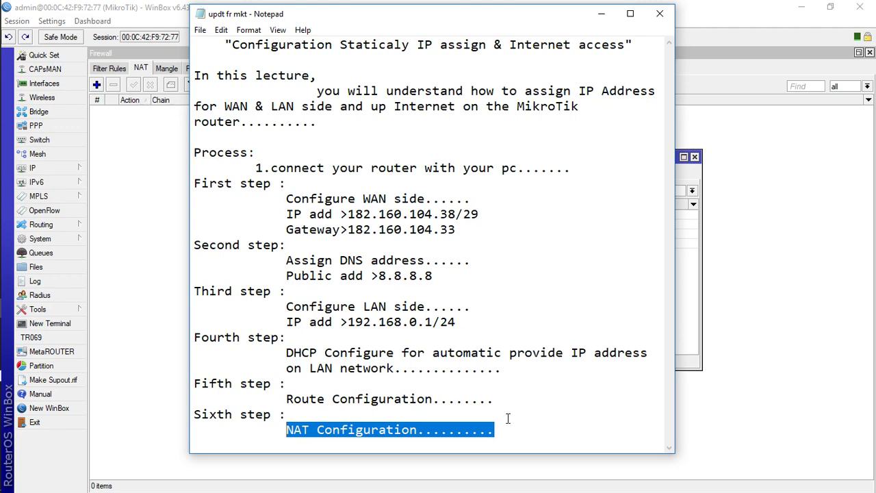
drag(504, 429, 281, 442)
- Switch back to WinBox, close the route list and show the firewall's NAT rules
key(alt+Tab)
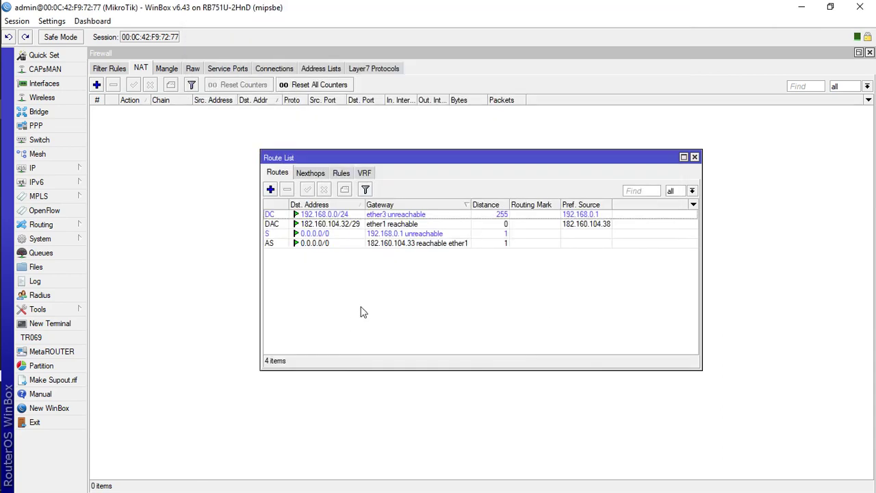
click(694, 156)
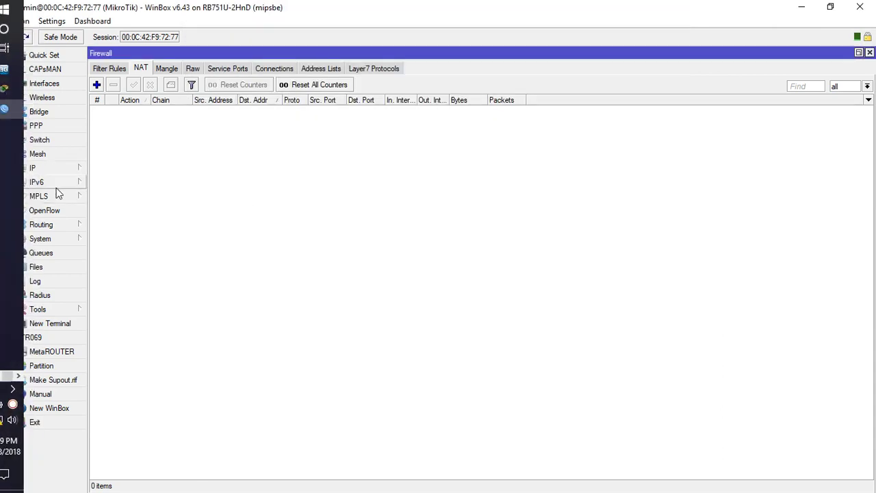
click(54, 172)
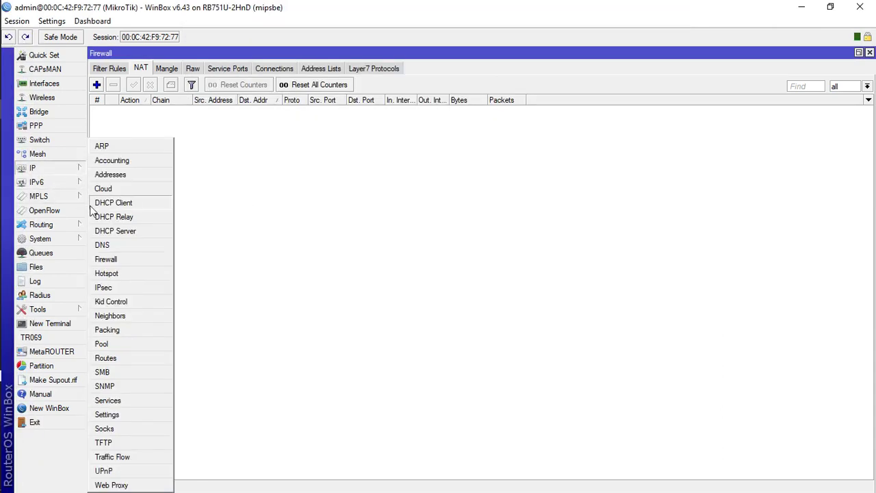
click(121, 263)
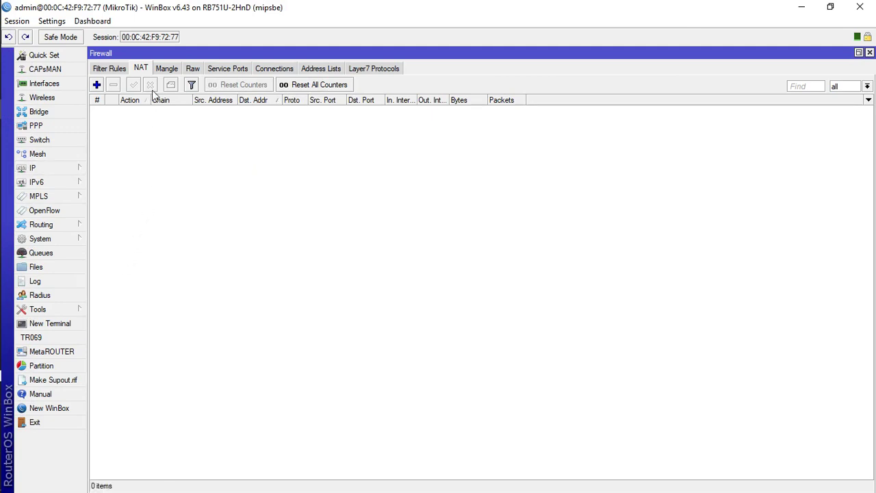
click(106, 70)
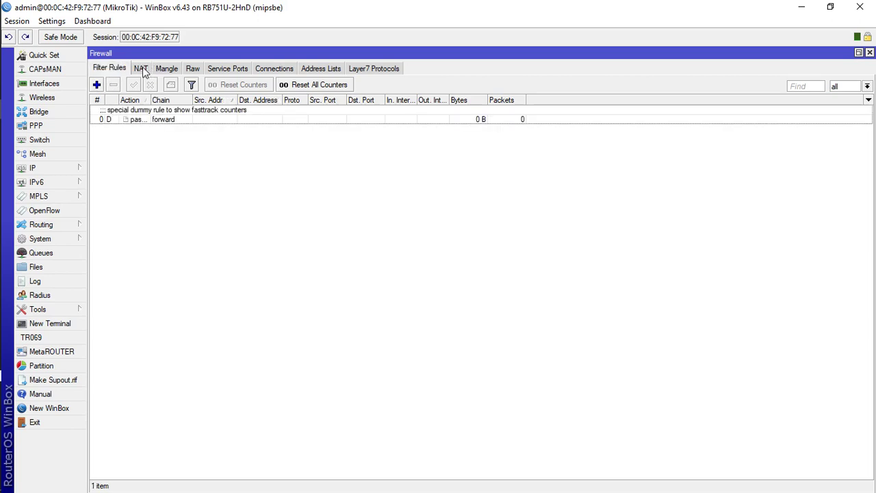
click(142, 69)
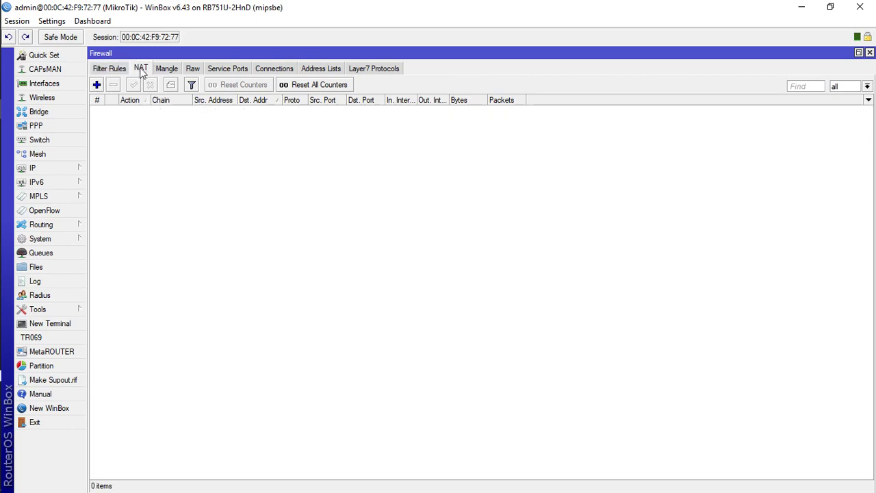
- Start a new NAT rule on the srcnat chain with ether1, the WAN side, as its outgoing interface
click(97, 85)
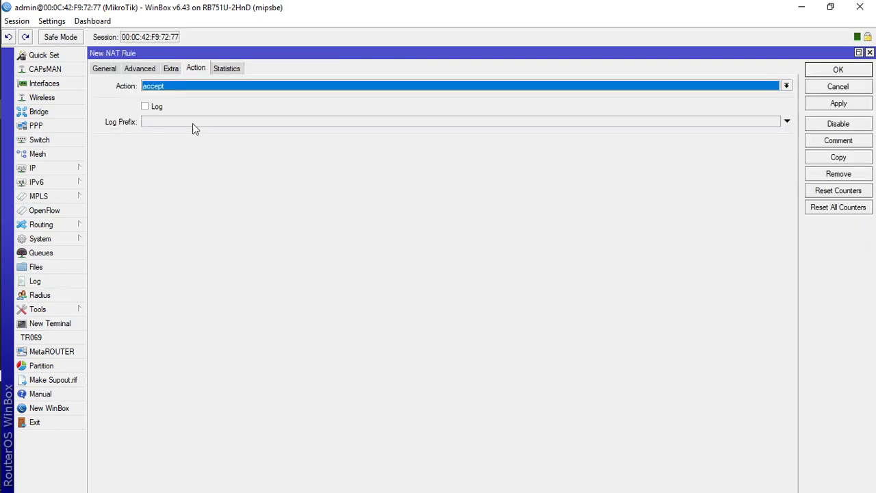
click(105, 68)
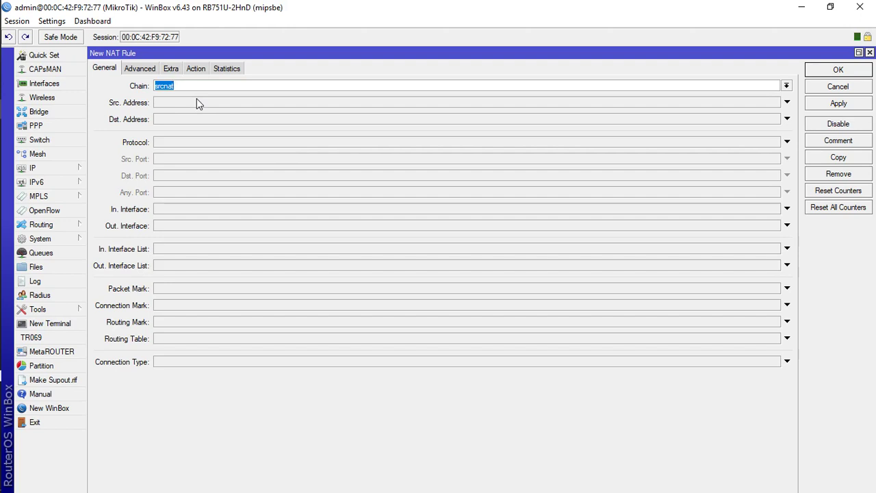
click(185, 228)
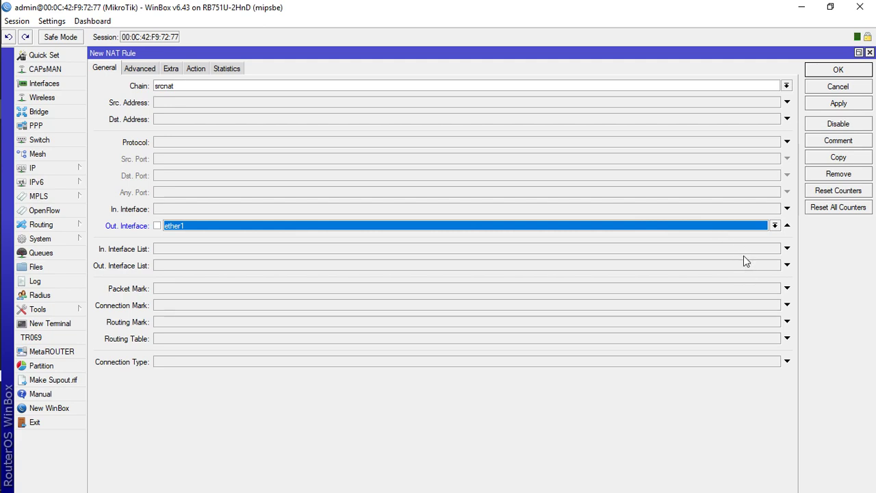
click(775, 225)
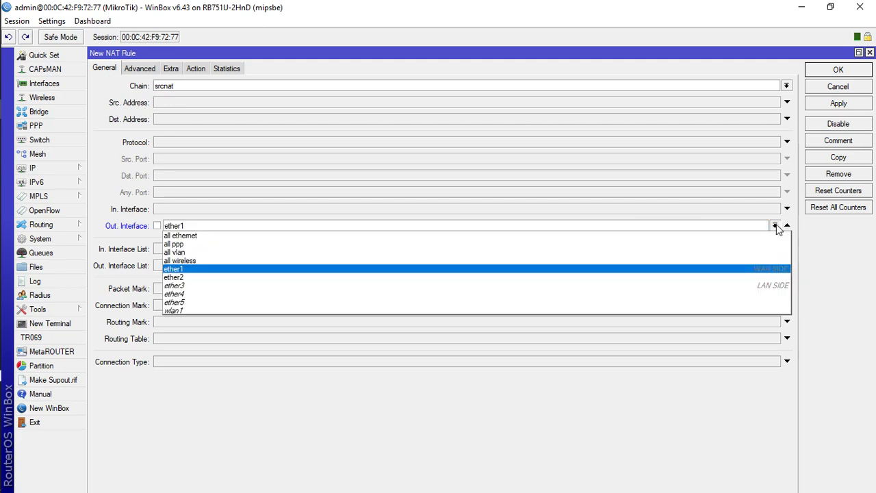
click(766, 267)
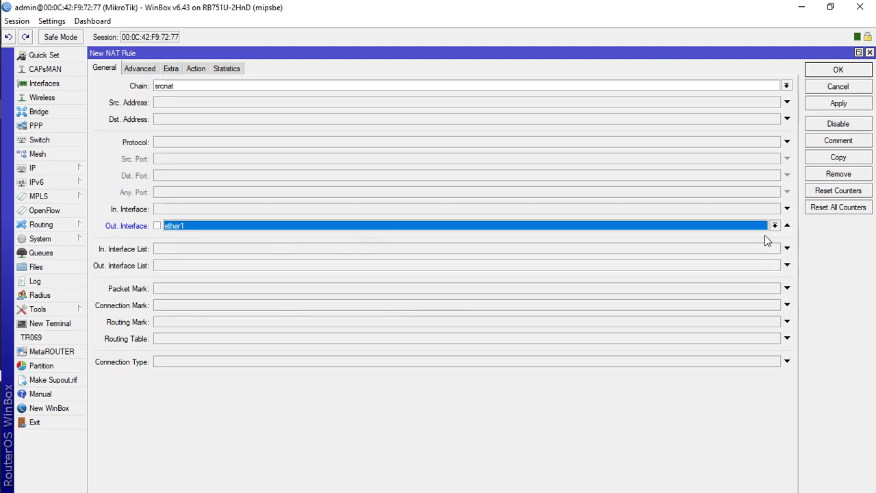
- Set the NAT rule's action to masquerade, save the rule and select it in the NAT list
click(195, 70)
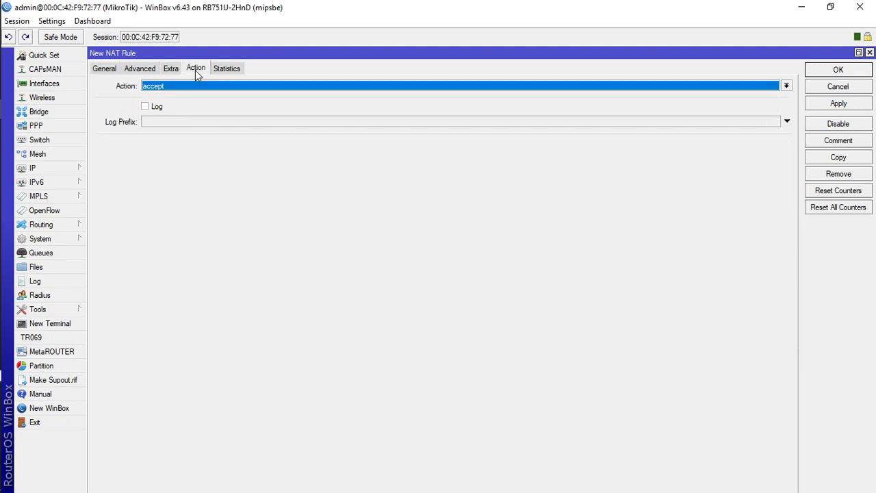
click(658, 85)
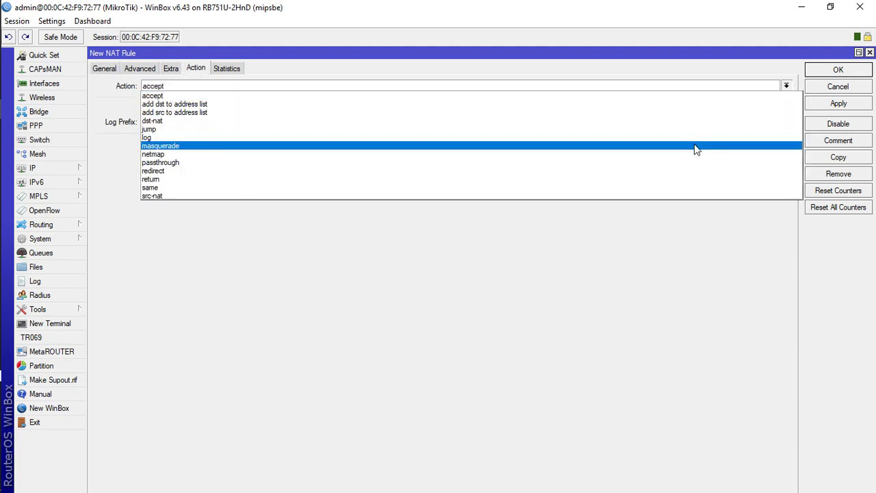
click(695, 146)
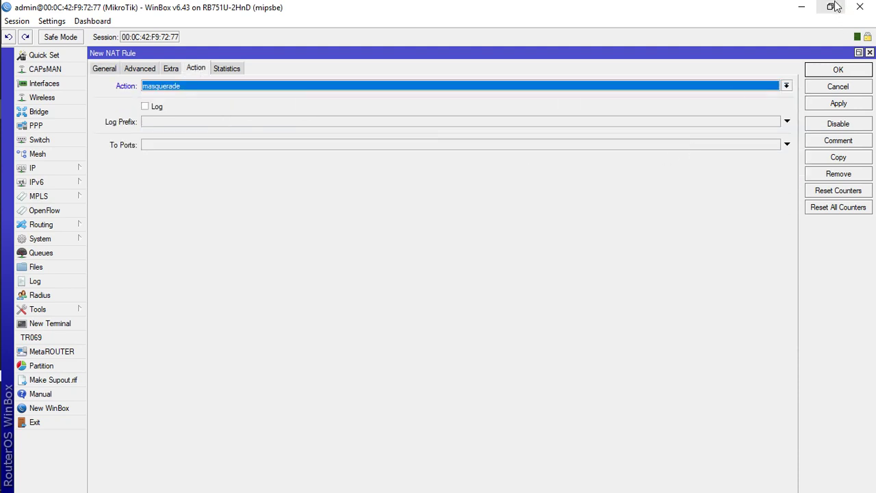
click(859, 53)
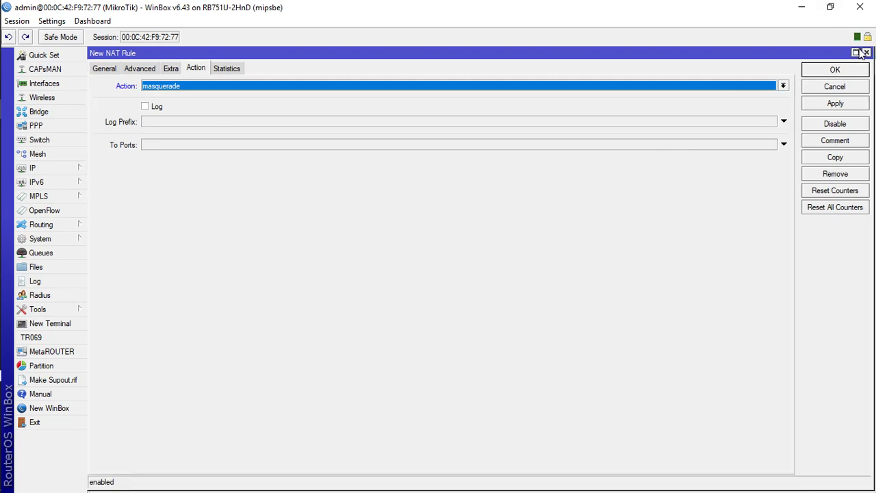
click(724, 88)
click(274, 147)
click(852, 103)
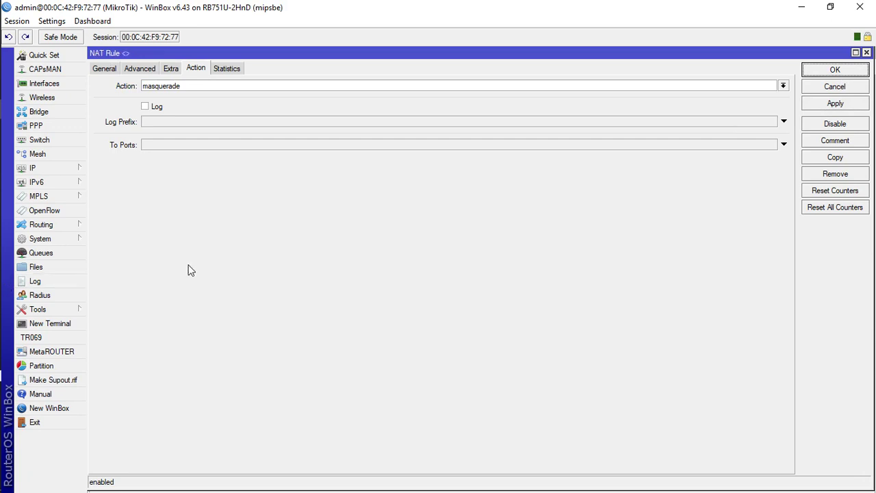
click(834, 71)
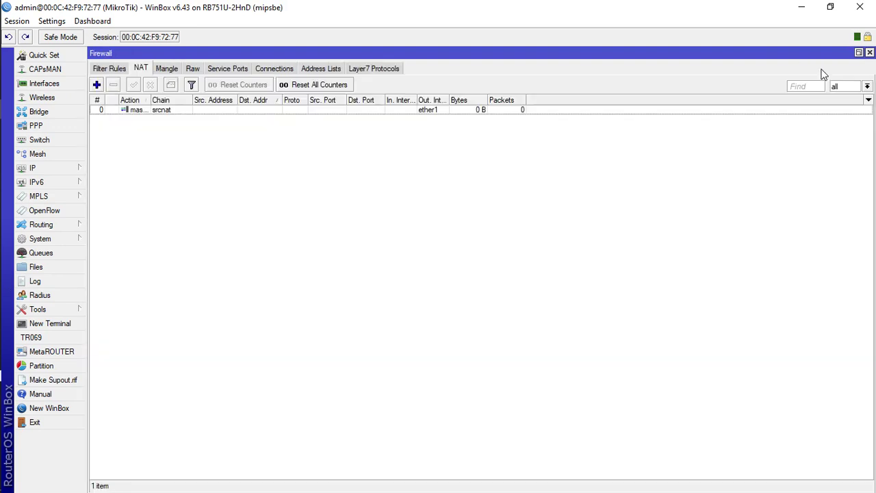
click(157, 112)
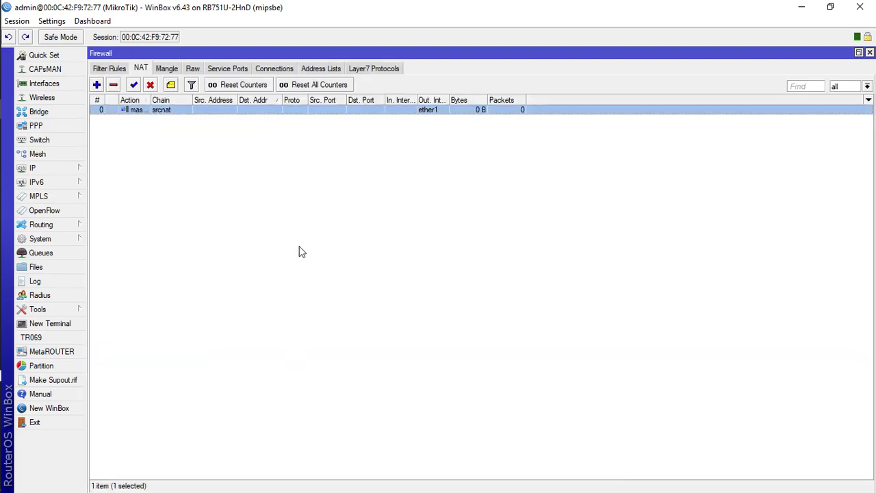
- Open the PC's Ethernet connection properties from the Windows network settings and the Network and Sharing Center
mouse_move(2, 425)
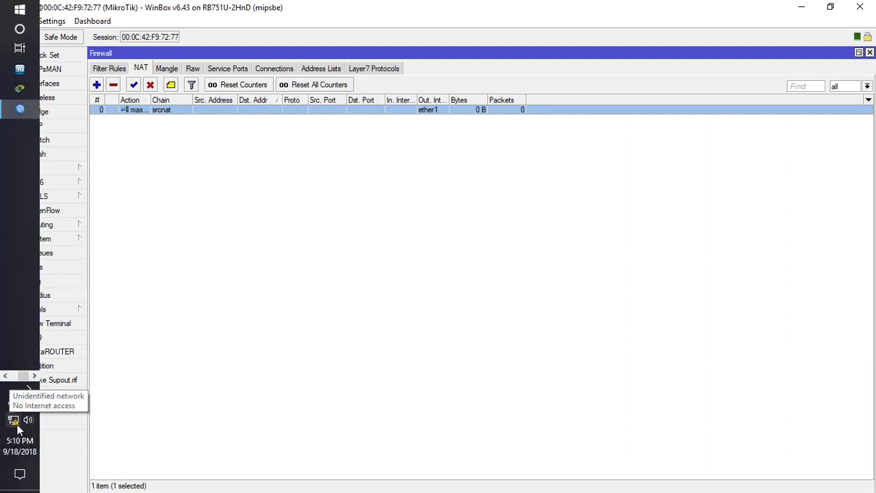
click(17, 425)
right_click(17, 426)
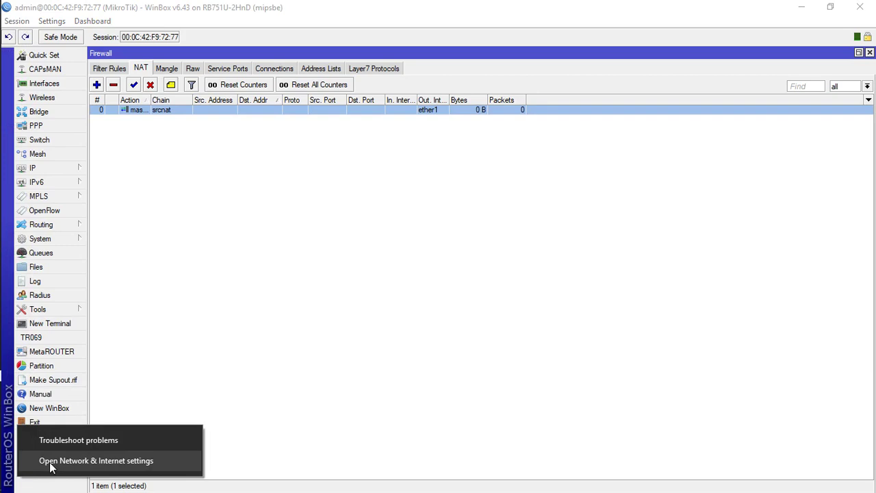
click(47, 462)
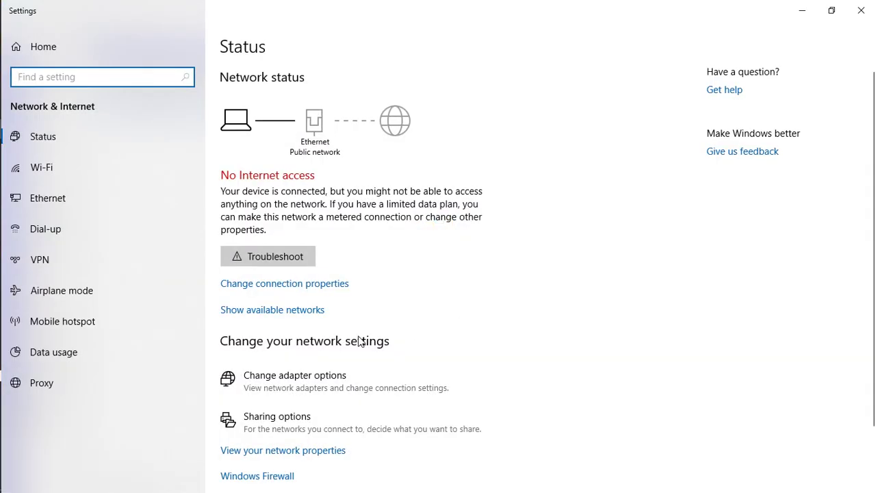
scroll(361, 342, down, 2)
click(293, 425)
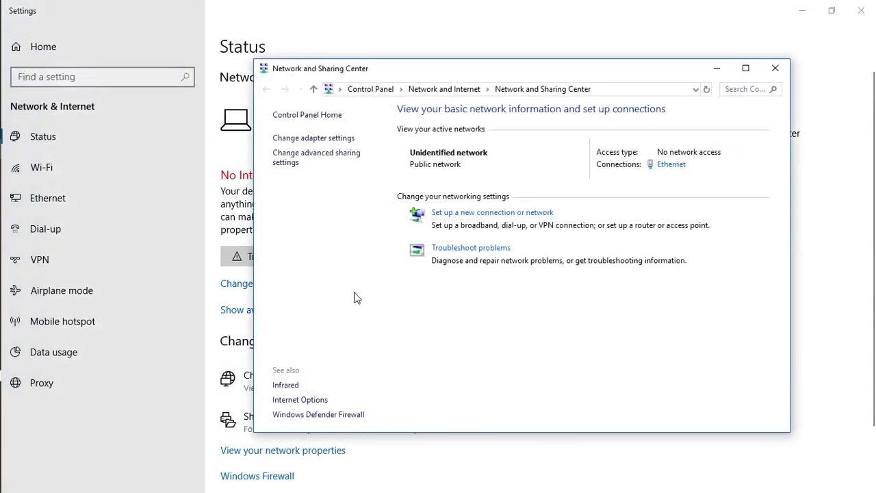
click(671, 165)
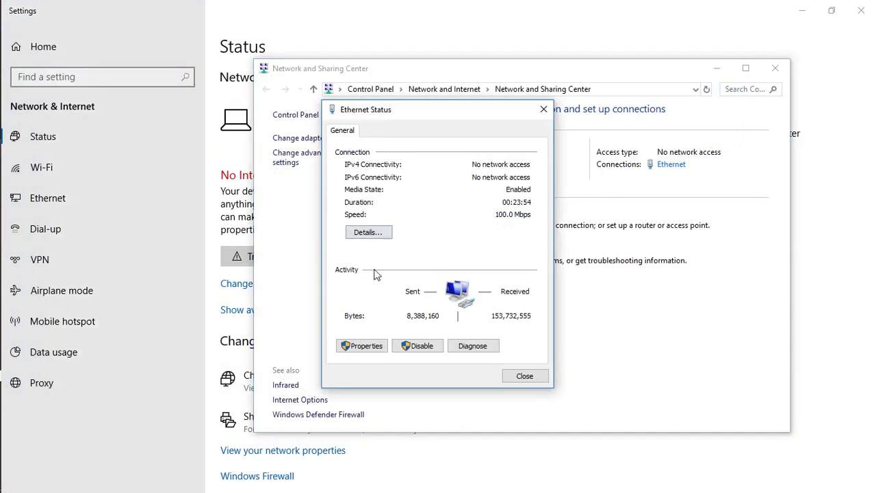
click(363, 345)
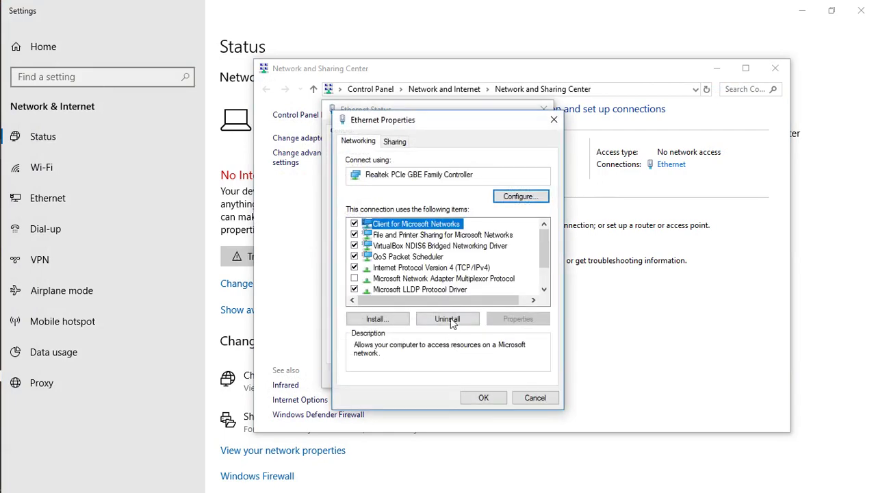
- Set the Ethernet connection's IPv4 to obtain its IP address and DNS server address automatically, and save the changes
double_click(464, 269)
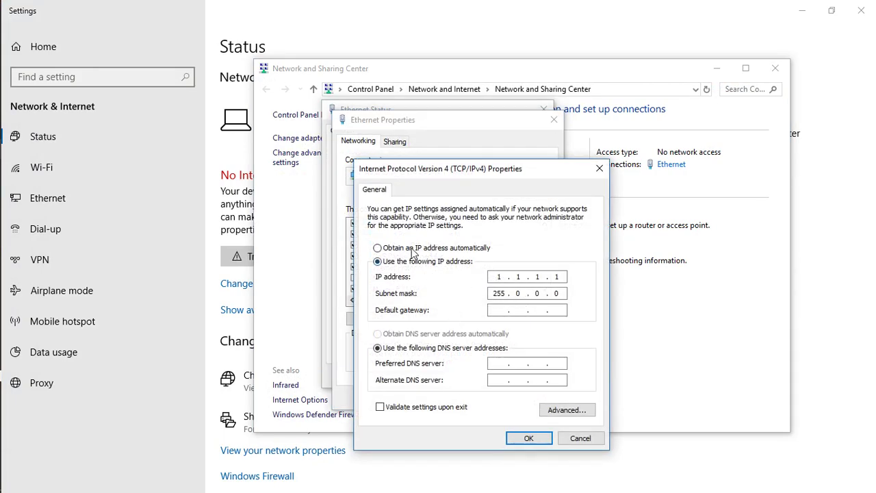
click(412, 249)
click(409, 334)
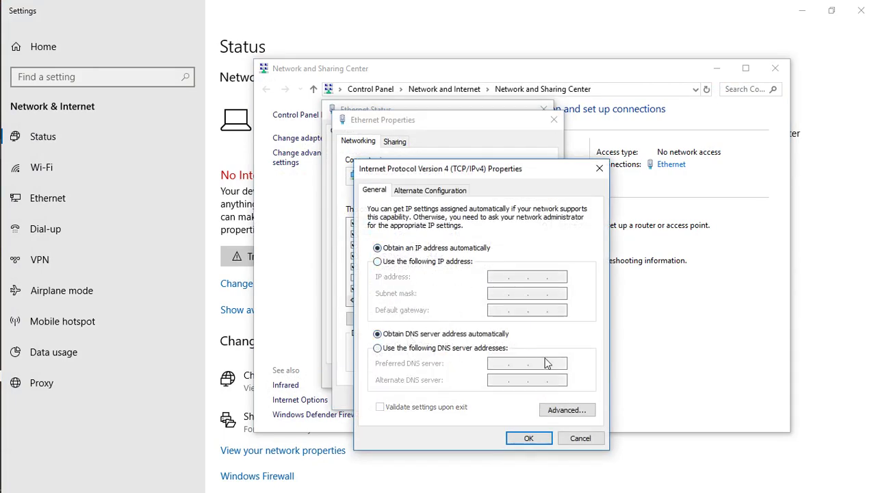
click(528, 438)
click(483, 398)
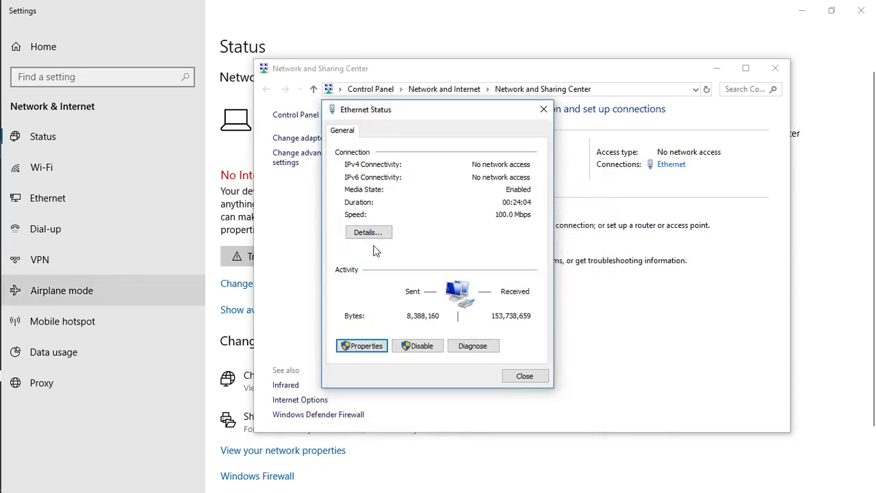
- Switch to Google Chrome and load Udemy and Google in separate tabs to test internet access
mouse_move(2, 247)
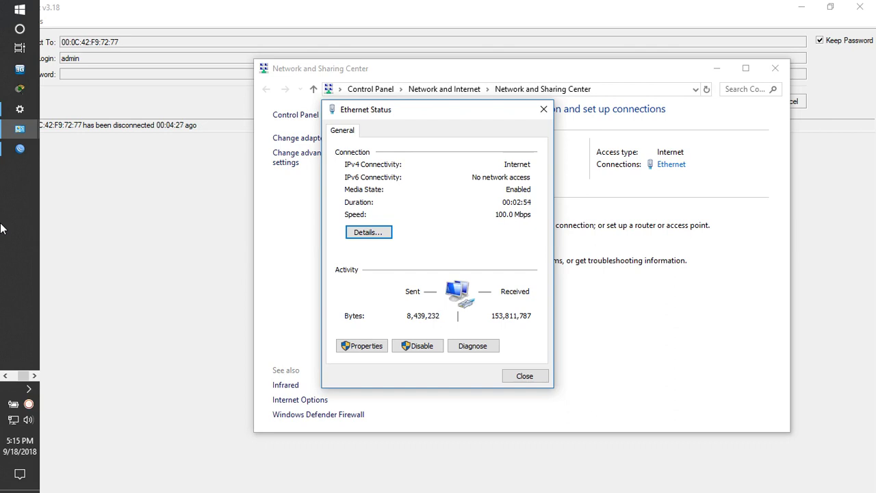
key(super+s)
text(goo)
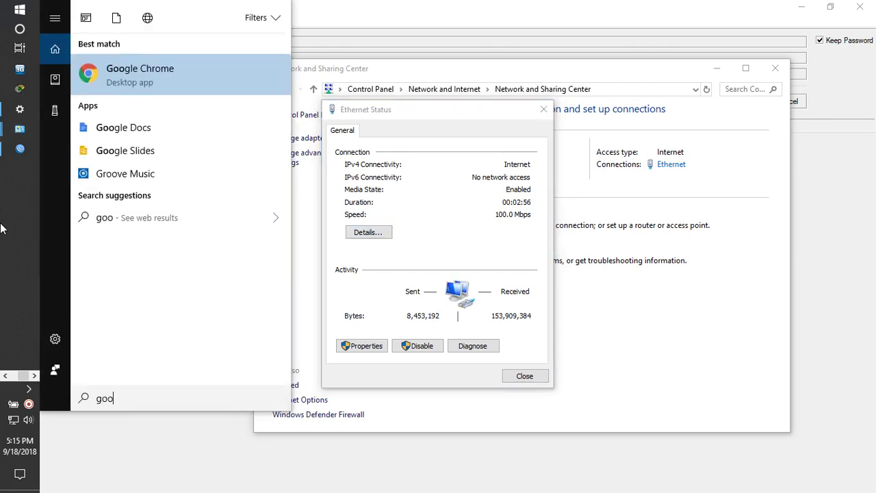
key(Return)
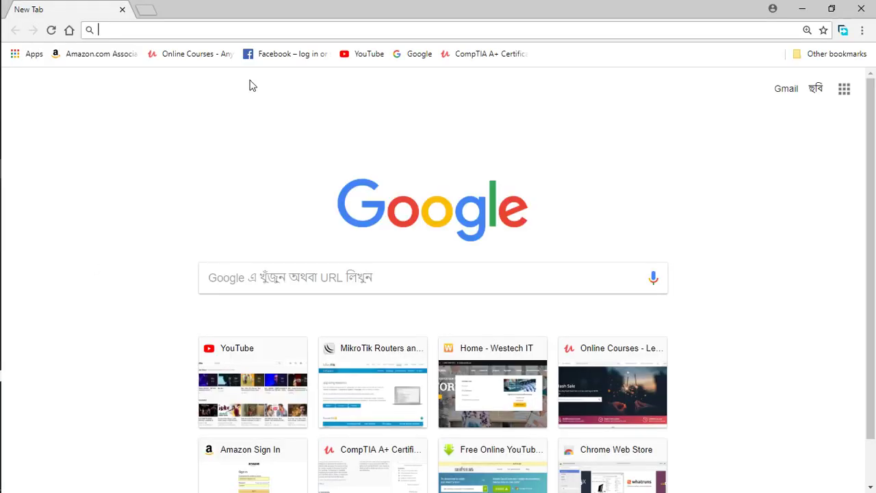
click(188, 56)
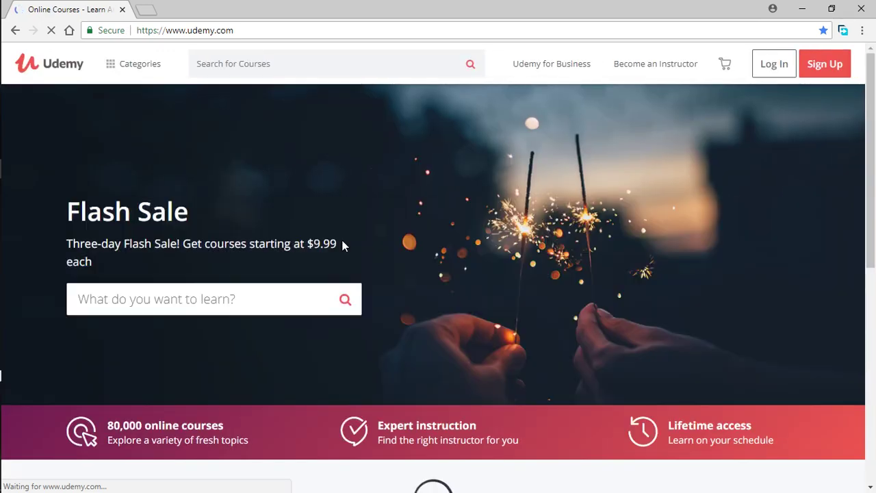
click(146, 10)
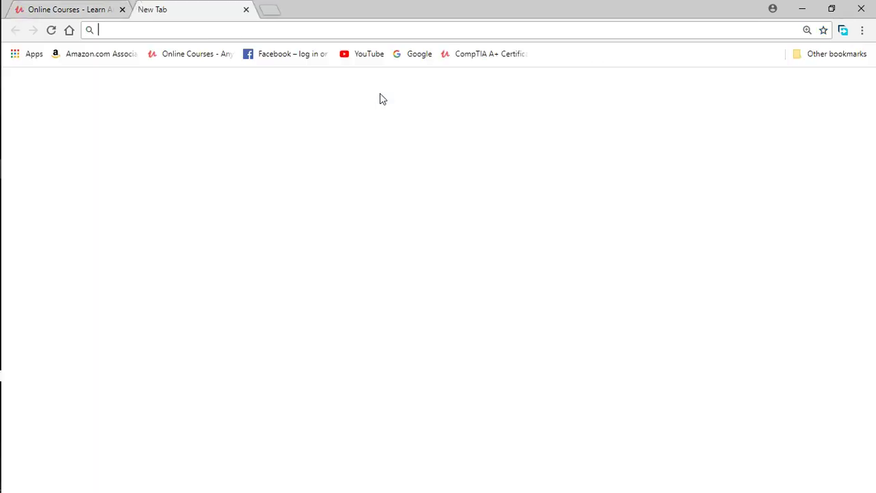
click(417, 55)
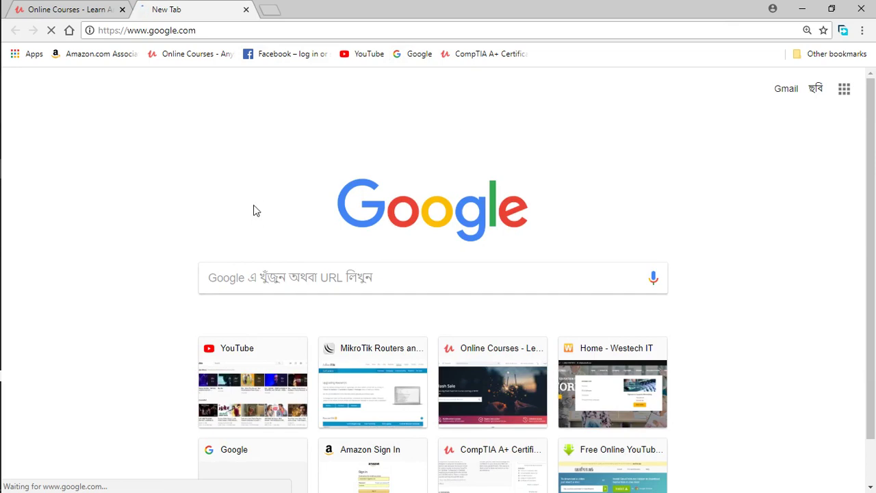
- Open a Windows command prompt and run ipconfig to list the PC's network adapter settings
mouse_move(2, 230)
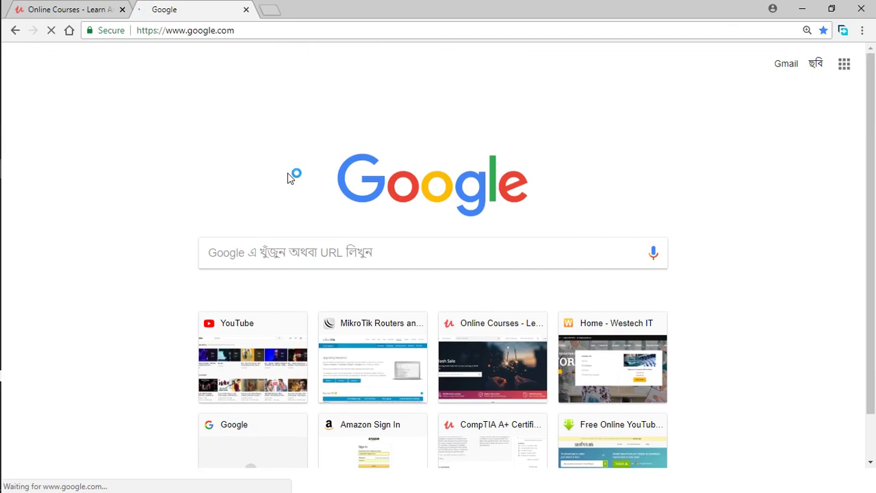
key(super+r)
key(Return)
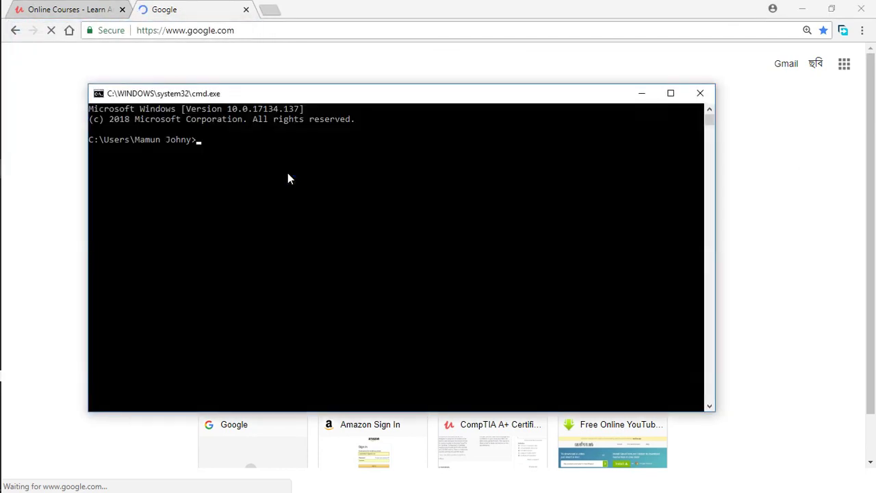
text(ipco)
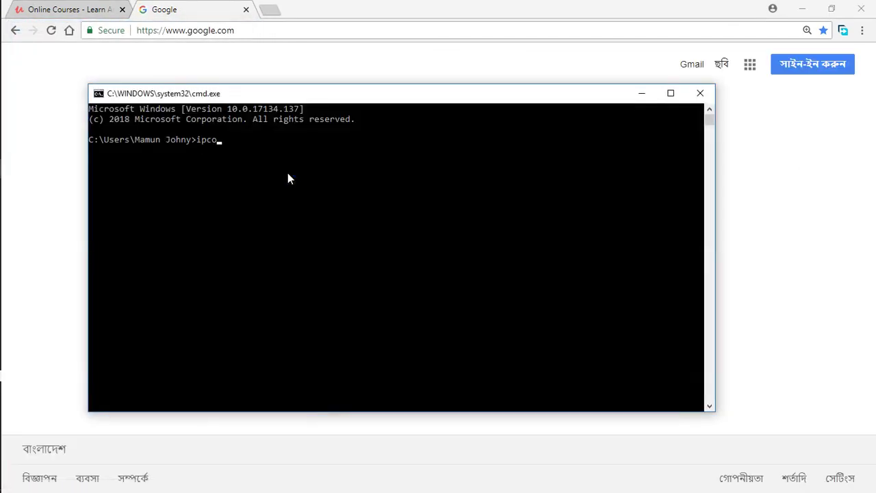
text(nfig)
key(Return)
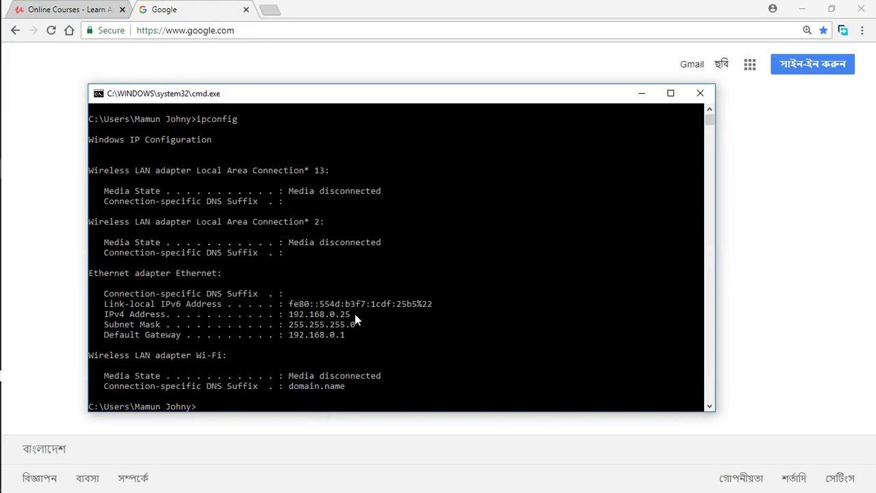
- Check the Ethernet adapter's IPv4 address and default gateway in the ipconfig output, enlarge the command window, and minimize it
drag(355, 313, 288, 315)
drag(354, 333, 283, 335)
click(394, 313)
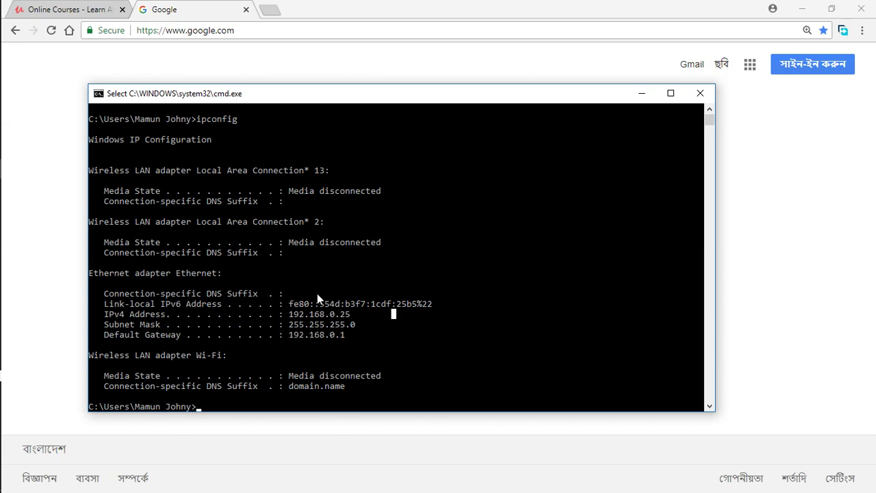
click(670, 93)
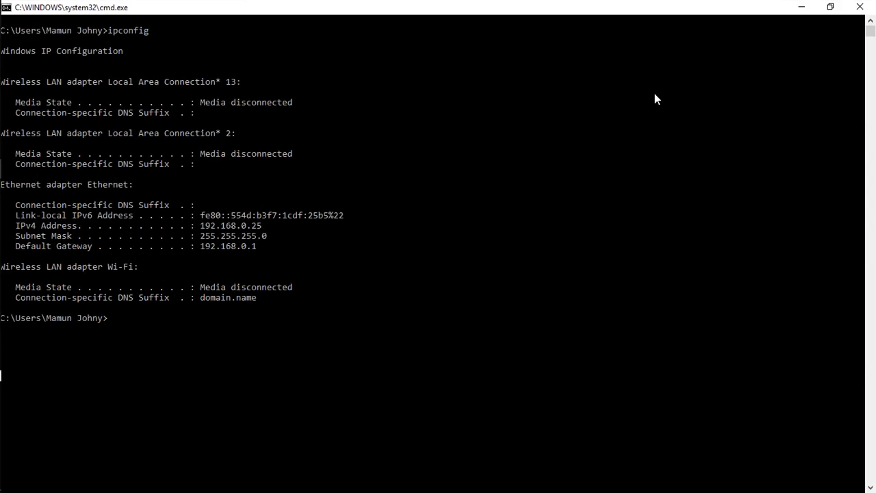
click(802, 7)
- Switch to the "updt fr mkt" notes in Notepad and highlight the lecture objective about assigning WAN and LAN IP addresses to review it
mouse_move(2, 255)
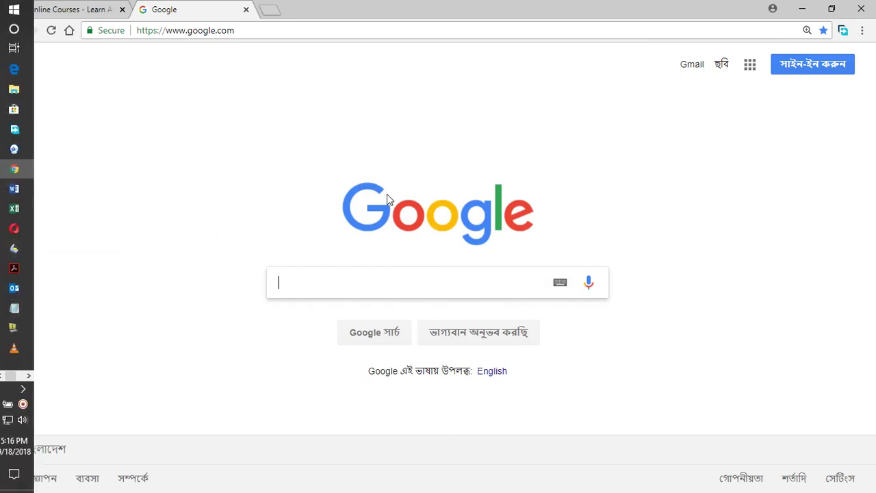
key(alt+Tab)
key(alt+Tab)
key(alt+Tab)
key(alt+Tab)
key(alt+Tab)
key(alt+Tab)
key(alt+Tab)
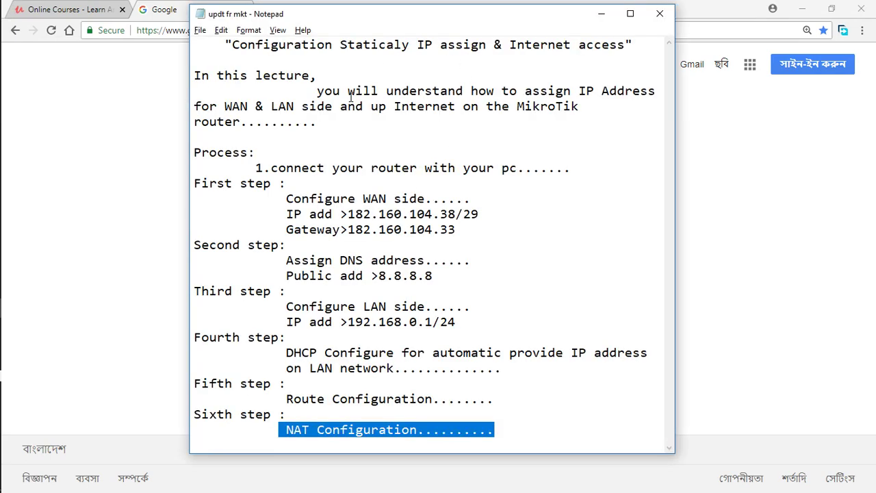
drag(318, 91, 611, 107)
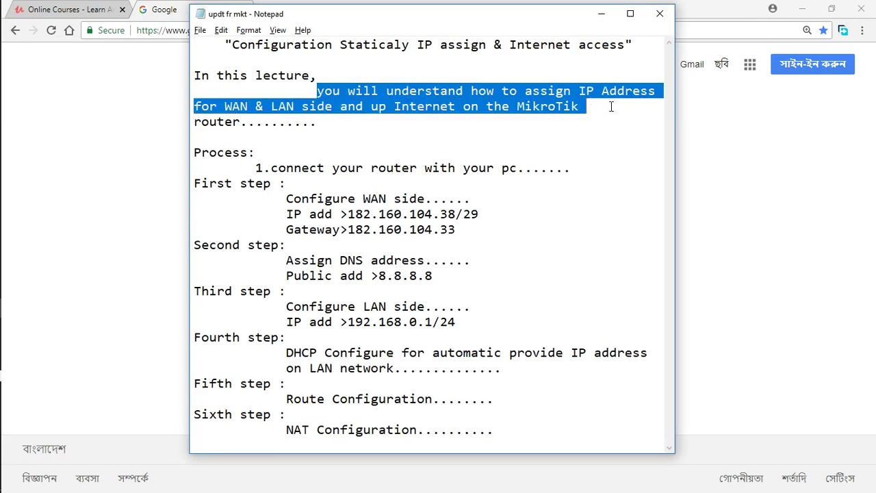
click(599, 122)
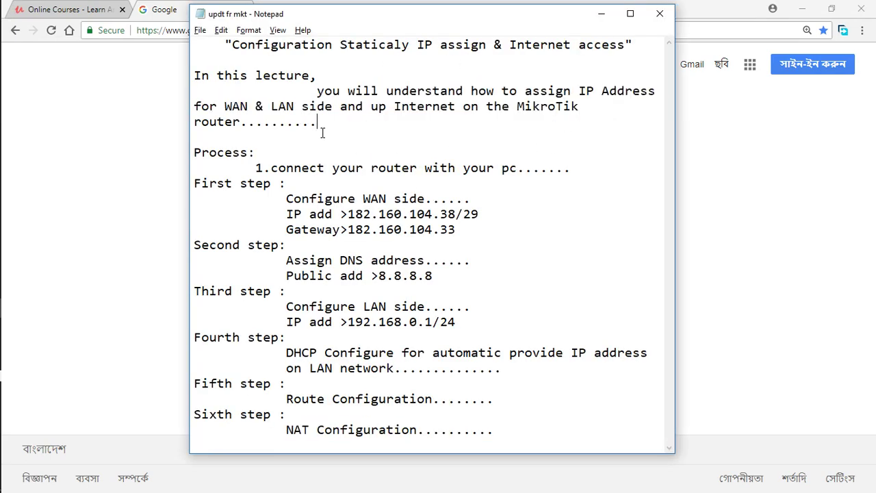